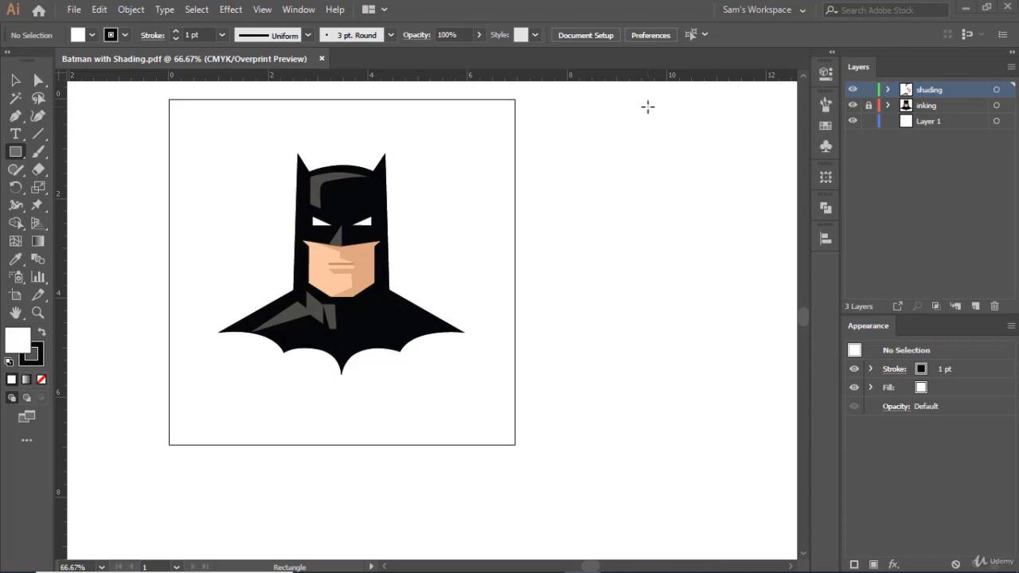
Step: Start an Export As of the Batman artwork and choose the "Section 8 Lecture 2 Preparing for Web" folder as its destination
{"action": "left_click", "coordinate": [73, 11]}
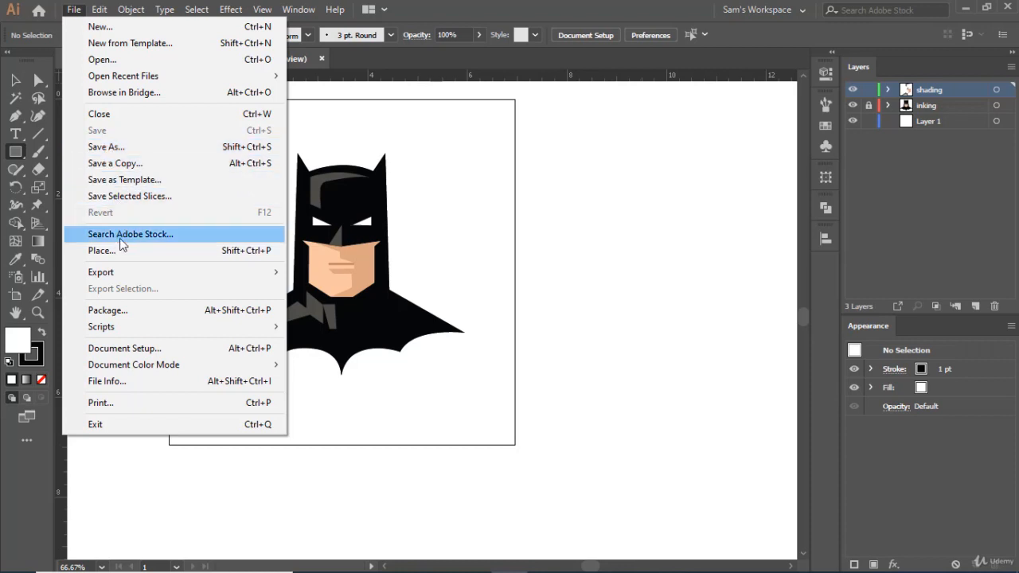
{"action": "mouse_move", "coordinate": [124, 275]}
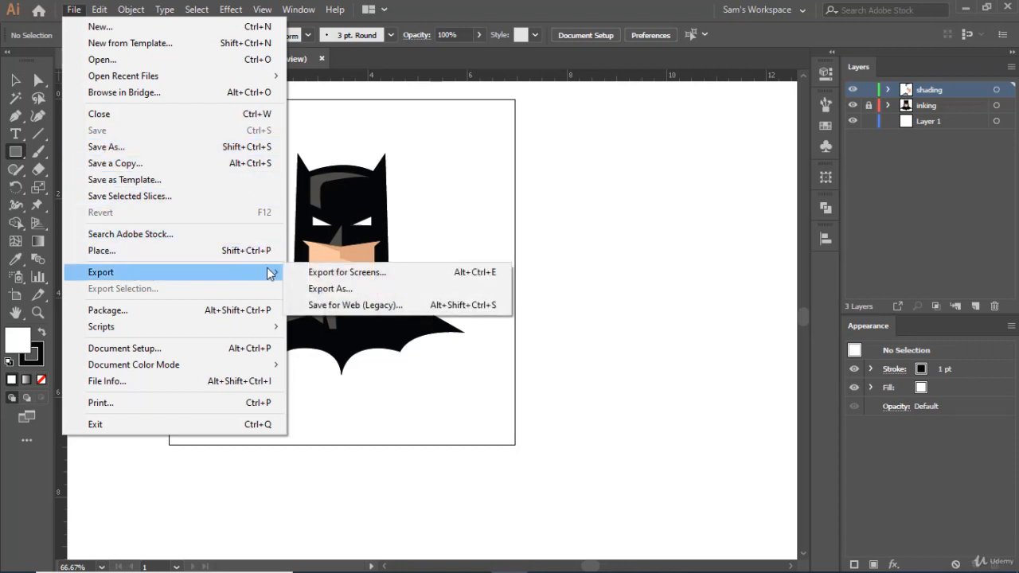
{"action": "left_click", "coordinate": [346, 289]}
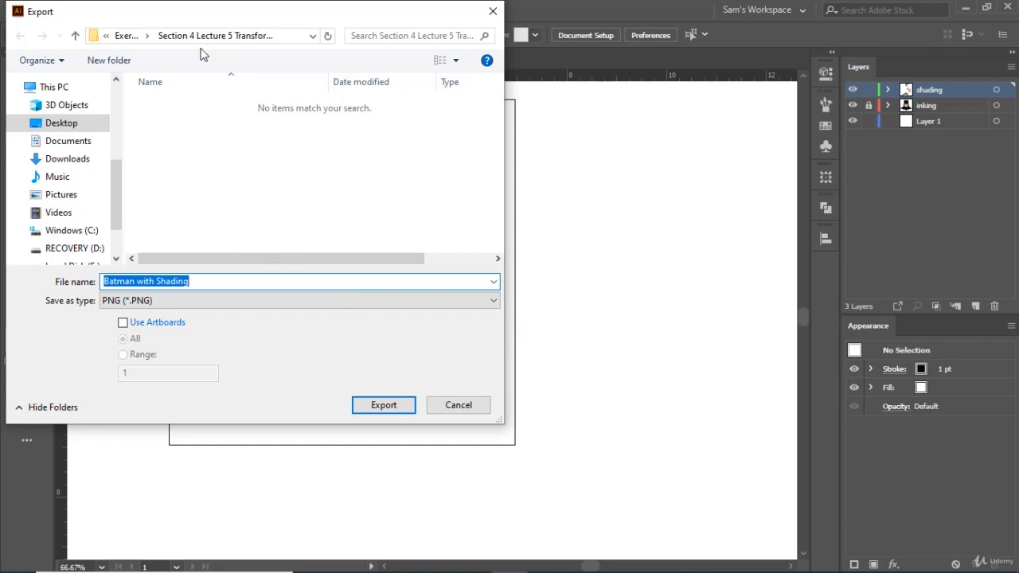
{"action": "left_click", "coordinate": [125, 36]}
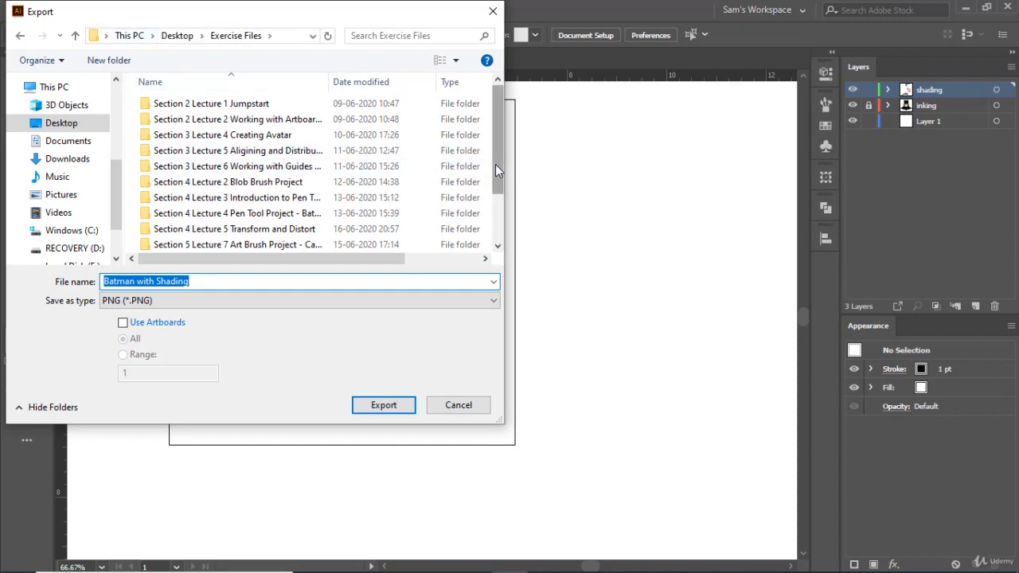
{"action": "left_click_drag", "start_coordinate": [493, 177], "coordinate": [494, 233]}
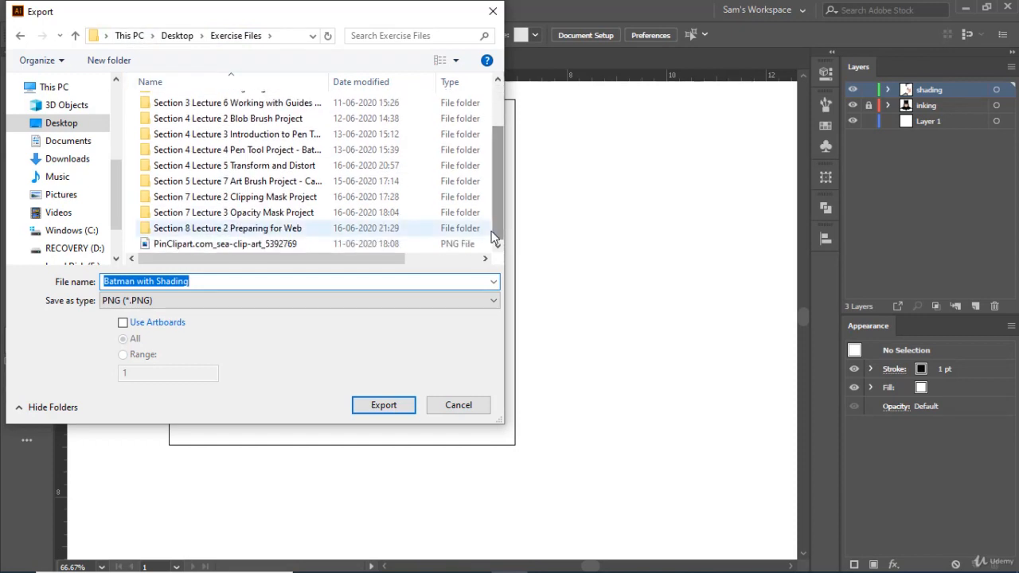
{"action": "double_click", "coordinate": [268, 230]}
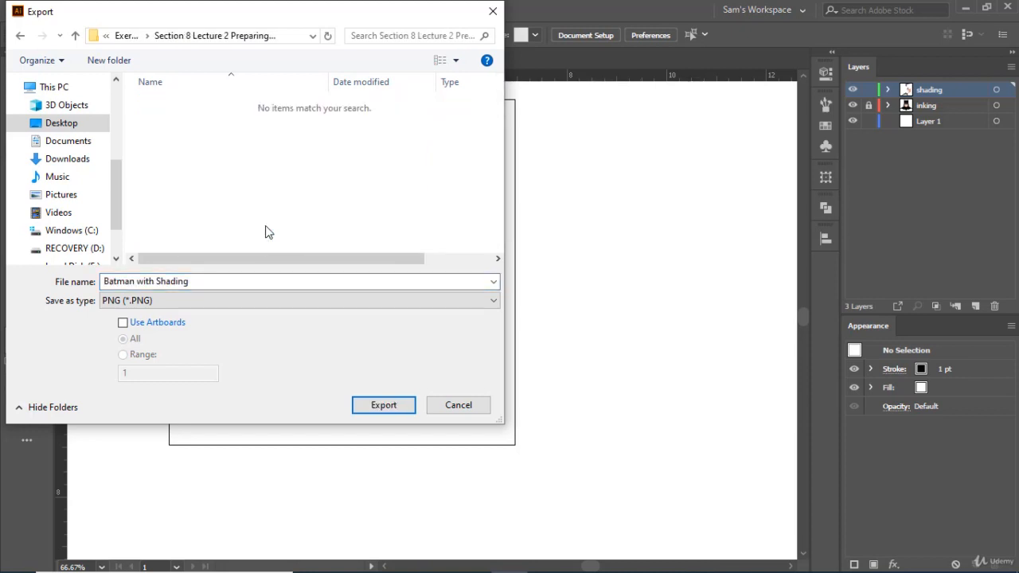
Step: Export the artwork as a JPEG named "Batman with Shading" with the quality near the middle of its range
{"action": "left_click", "coordinate": [266, 301]}
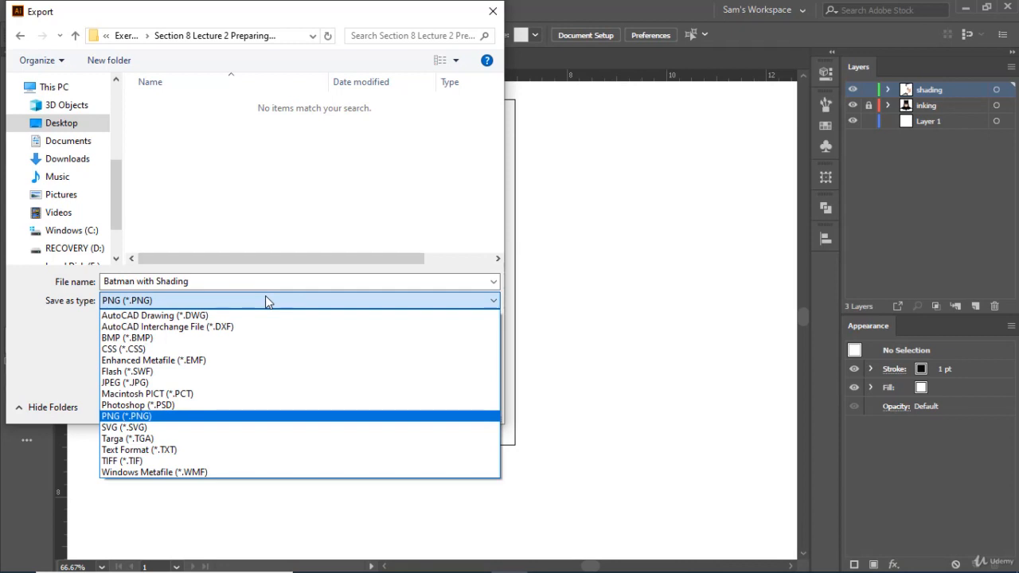
{"action": "left_click", "coordinate": [205, 383]}
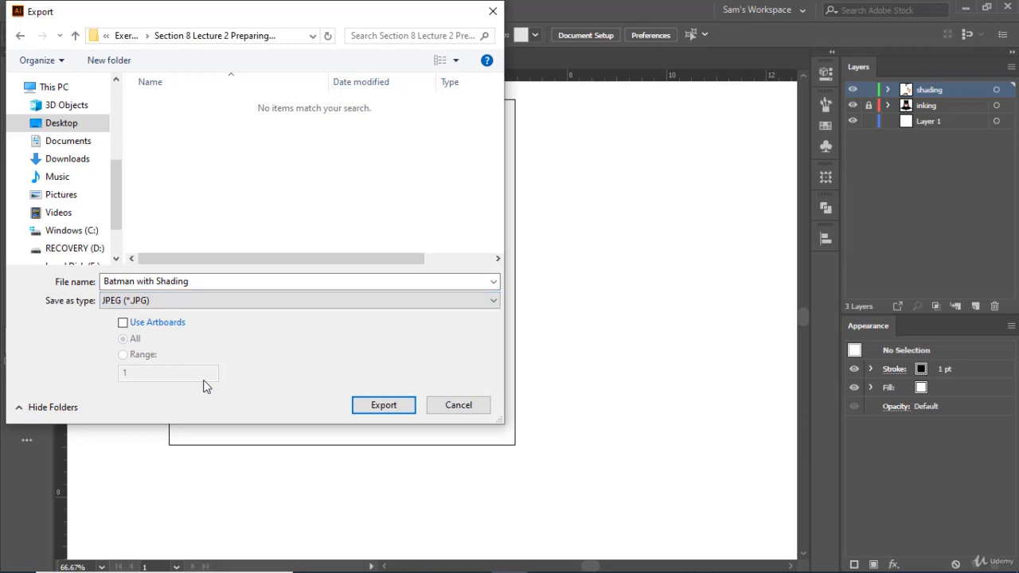
{"action": "left_click", "coordinate": [385, 407]}
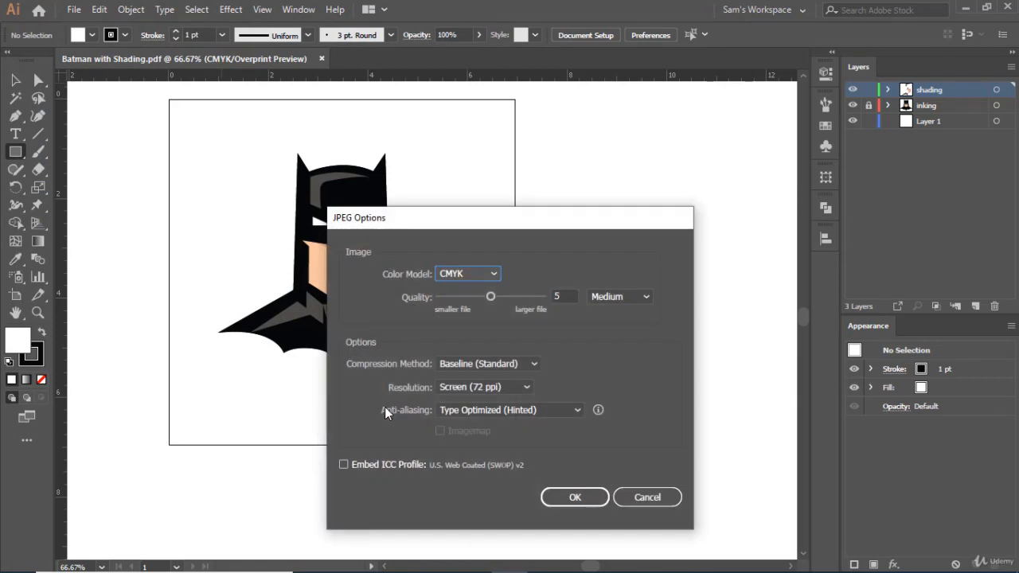
{"action": "left_click", "coordinate": [439, 297]}
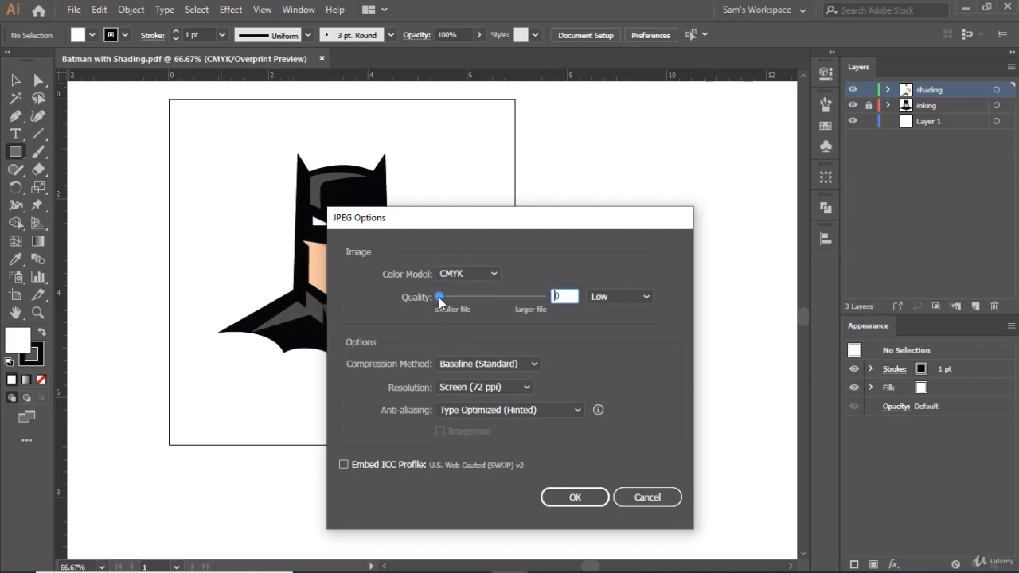
{"action": "left_click", "coordinate": [488, 298]}
{"action": "left_click", "coordinate": [556, 500]}
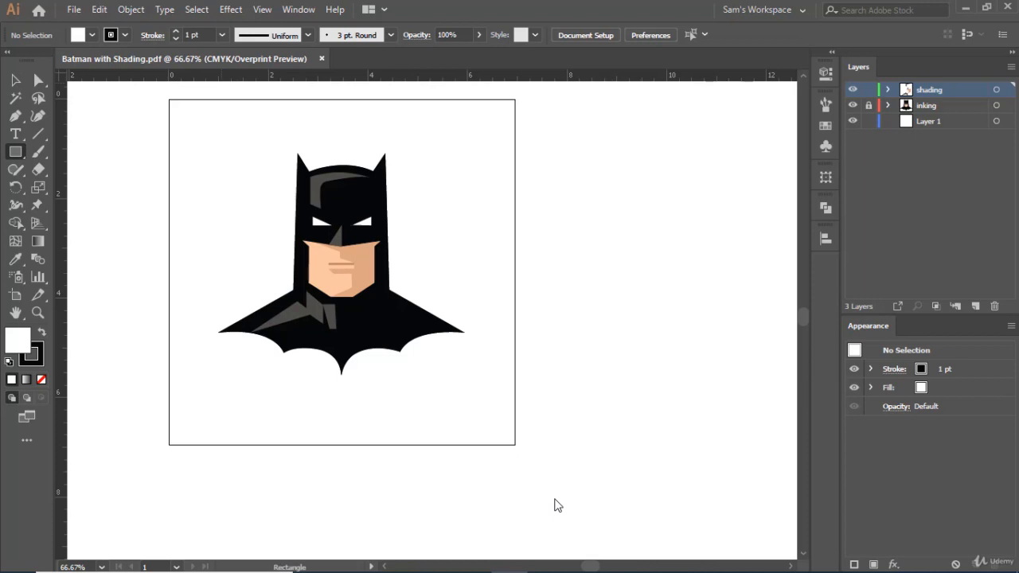
Step: View the exported Batman JPEG from the "Section 8 Lecture 2 Preparing for Web" folder inside Exercise Files on the desktop
{"action": "key", "text": "super+d"}
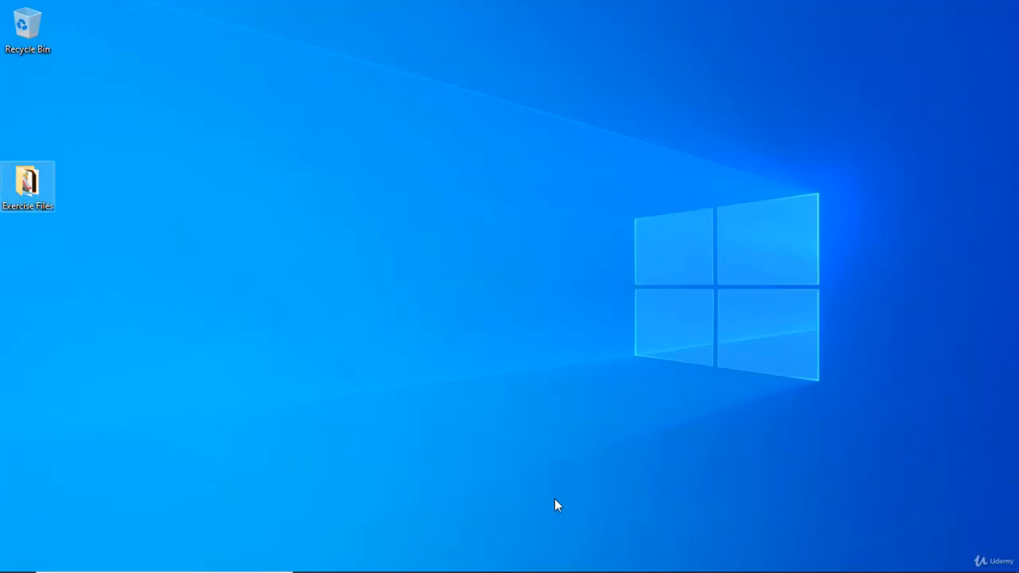
{"action": "double_click", "coordinate": [42, 205]}
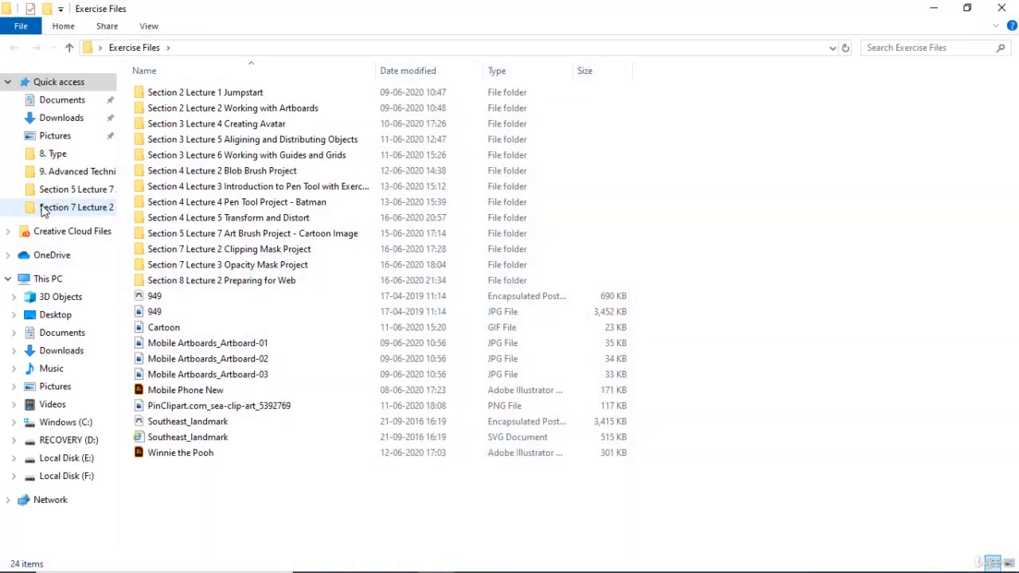
{"action": "left_click", "coordinate": [212, 287]}
{"action": "double_click", "coordinate": [212, 288]}
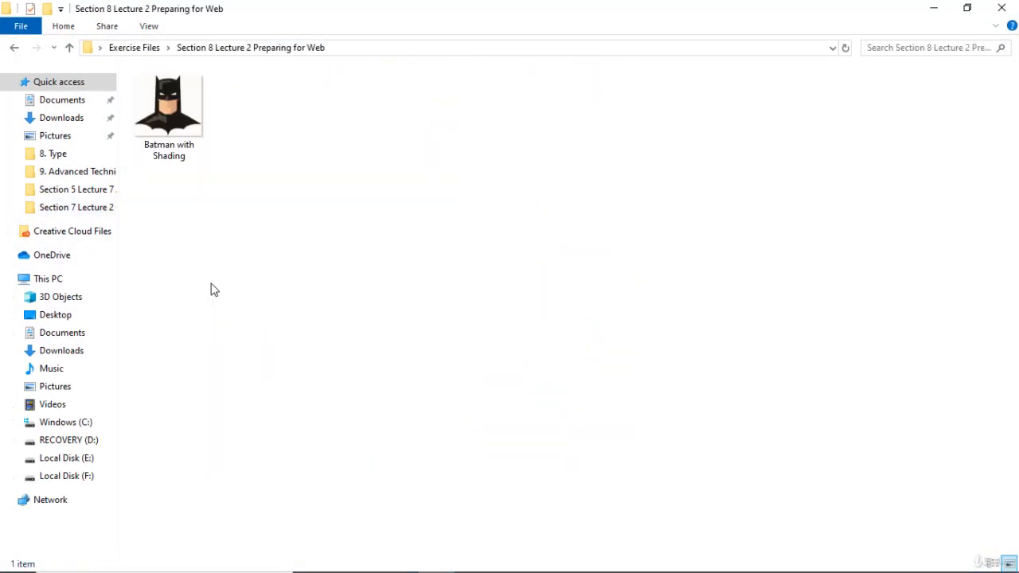
{"action": "left_click", "coordinate": [183, 137]}
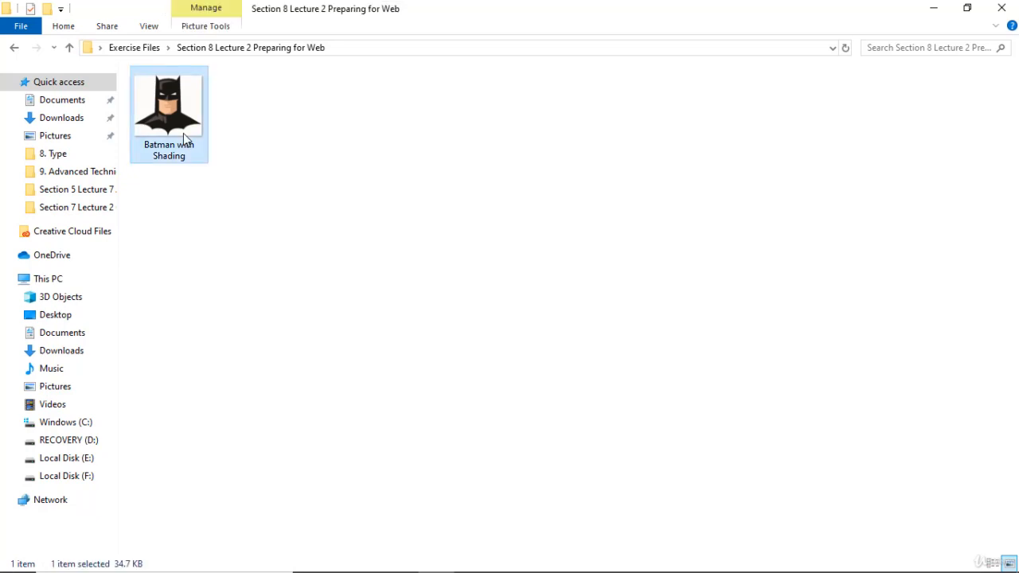
{"action": "double_click", "coordinate": [183, 137]}
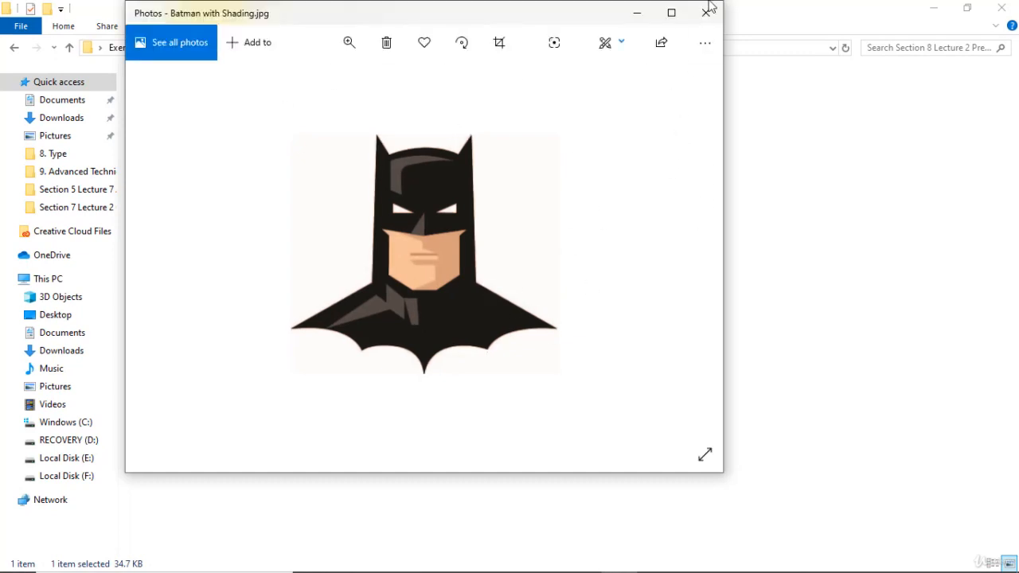
{"action": "left_click", "coordinate": [710, 24]}
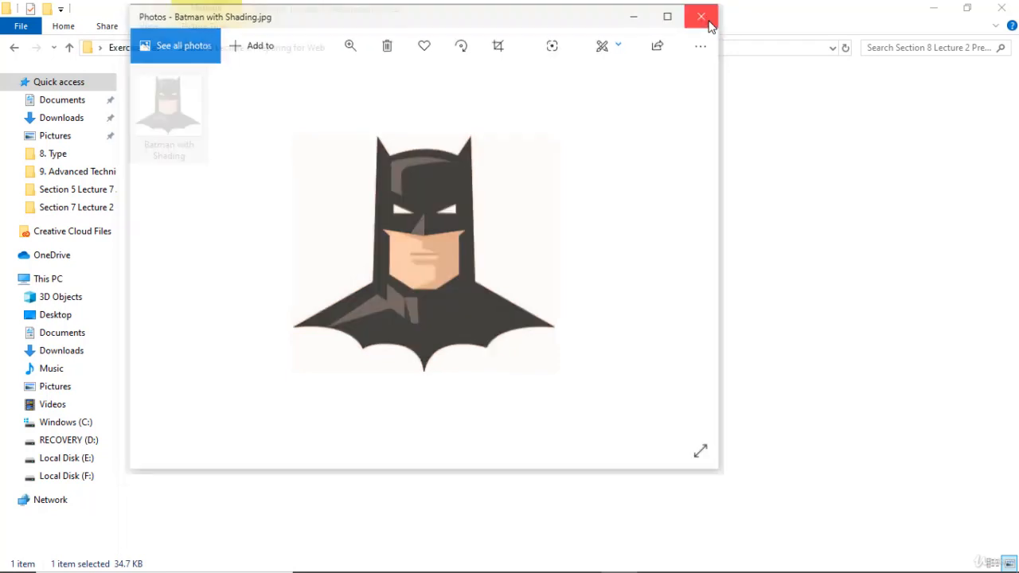
Step: Switch back to Illustrator and start an Export As of the artwork with PNG as the file format
{"action": "mouse_move", "coordinate": [549, 567]}
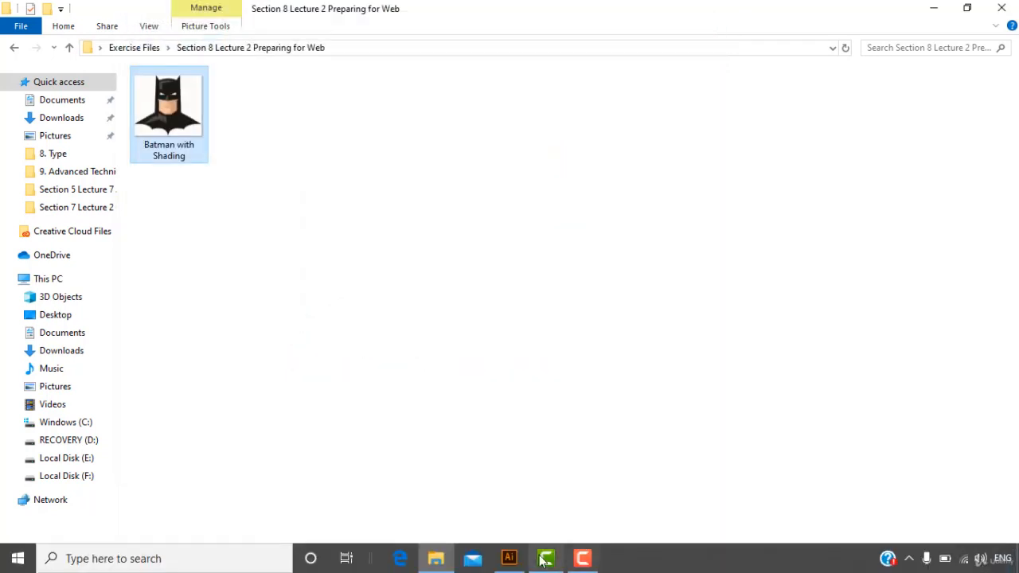
{"action": "left_click", "coordinate": [509, 559]}
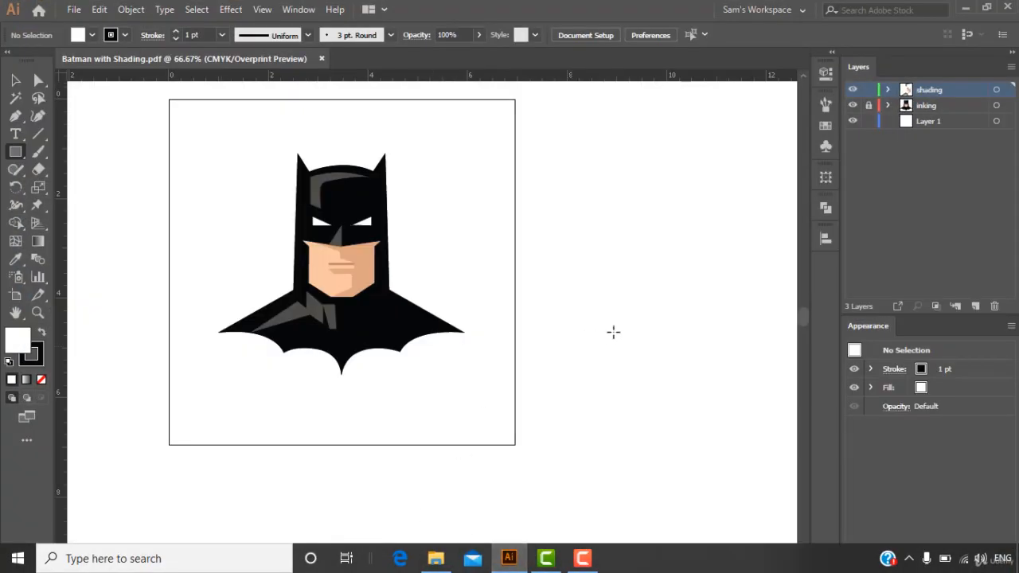
{"action": "left_click", "coordinate": [74, 10]}
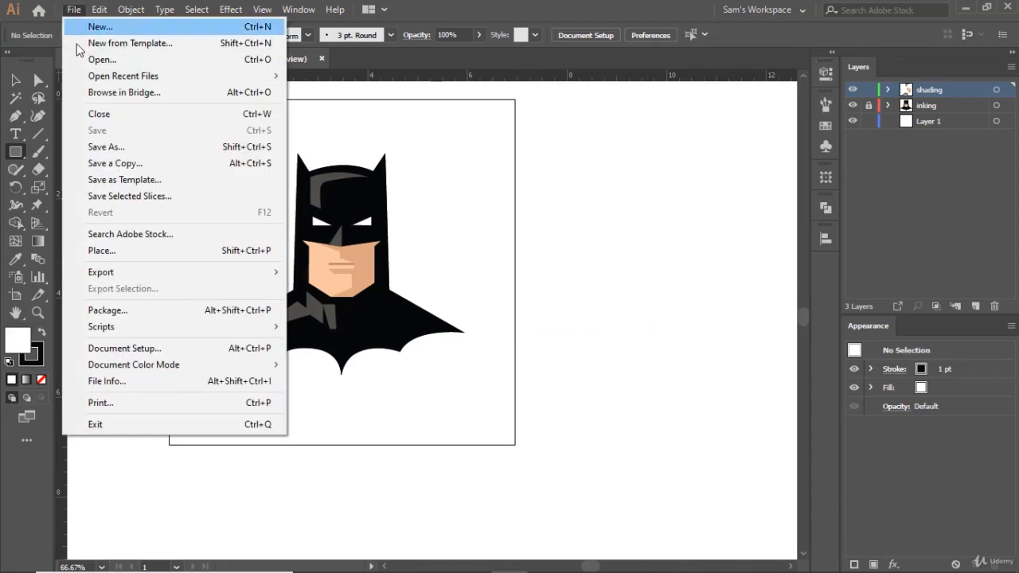
{"action": "mouse_move", "coordinate": [142, 274]}
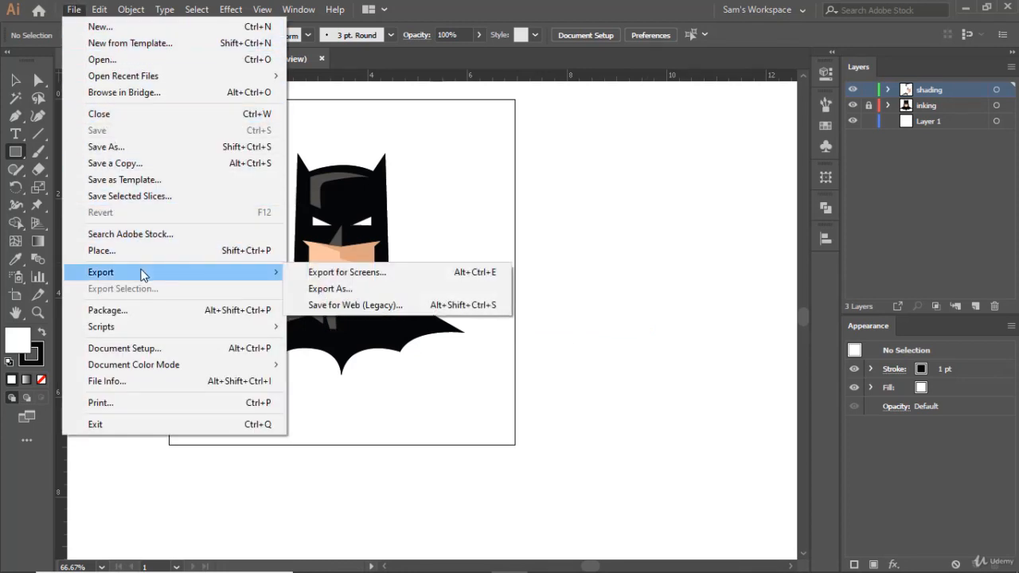
{"action": "left_click", "coordinate": [351, 287]}
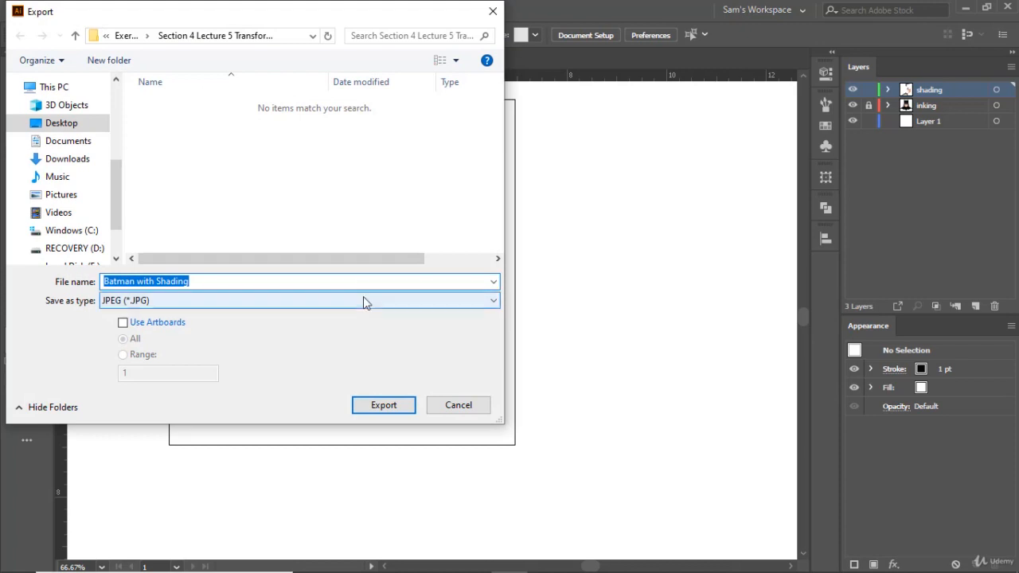
{"action": "left_click", "coordinate": [365, 307]}
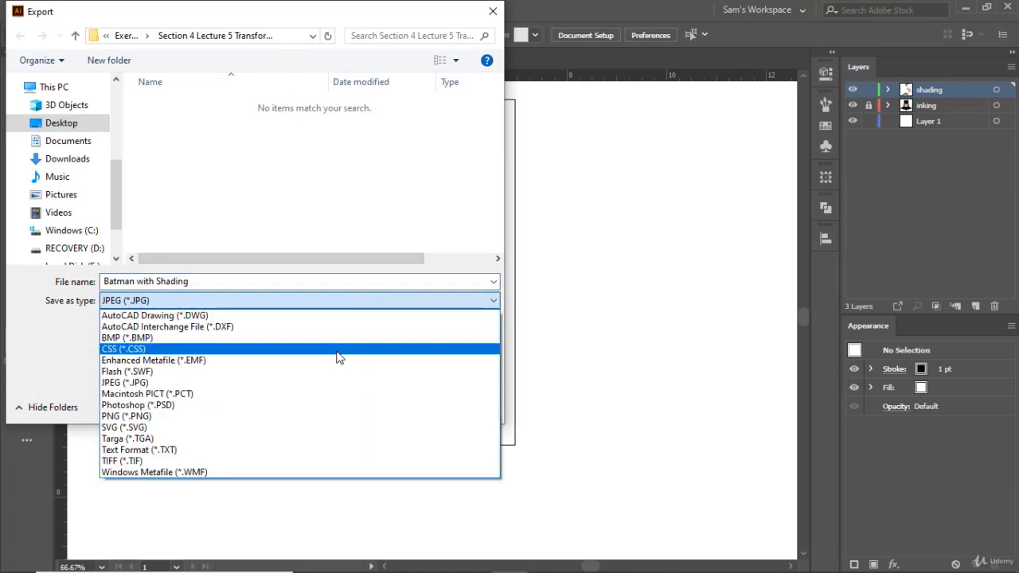
{"action": "left_click", "coordinate": [323, 416]}
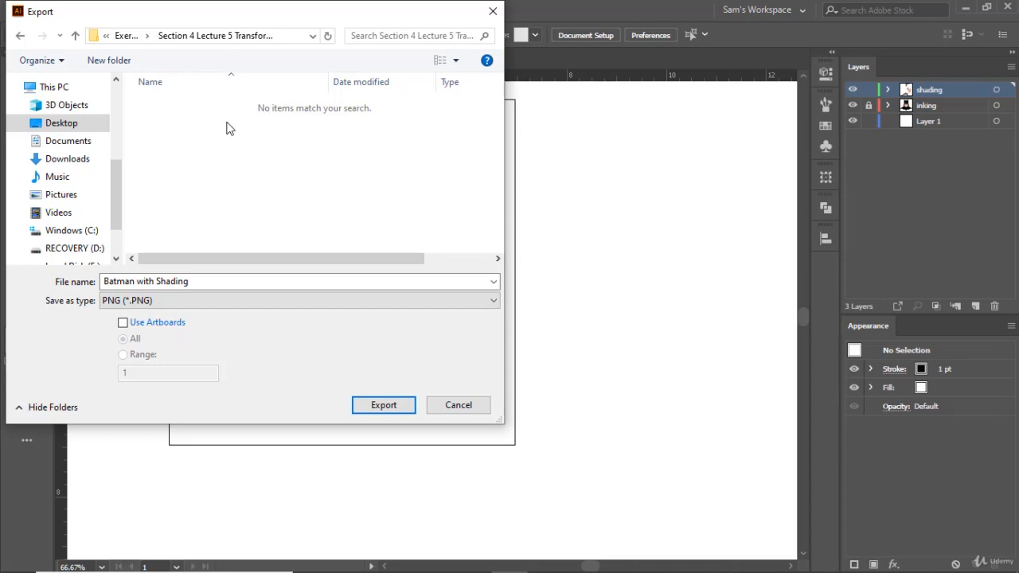
Step: Export the PNG at Screen (72 ppi) resolution with a transparent background
{"action": "left_click", "coordinate": [388, 407]}
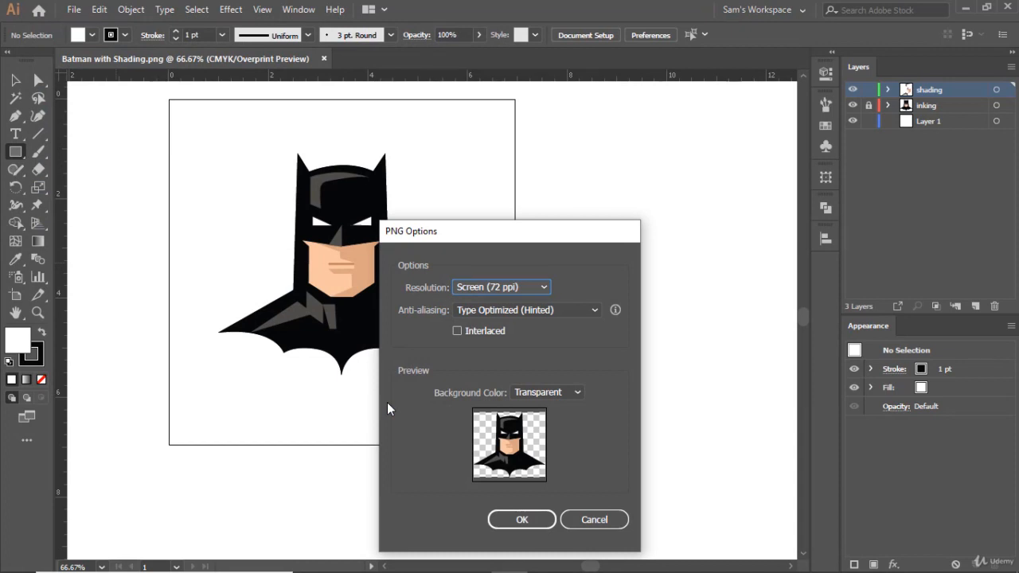
{"action": "left_click", "coordinate": [519, 287]}
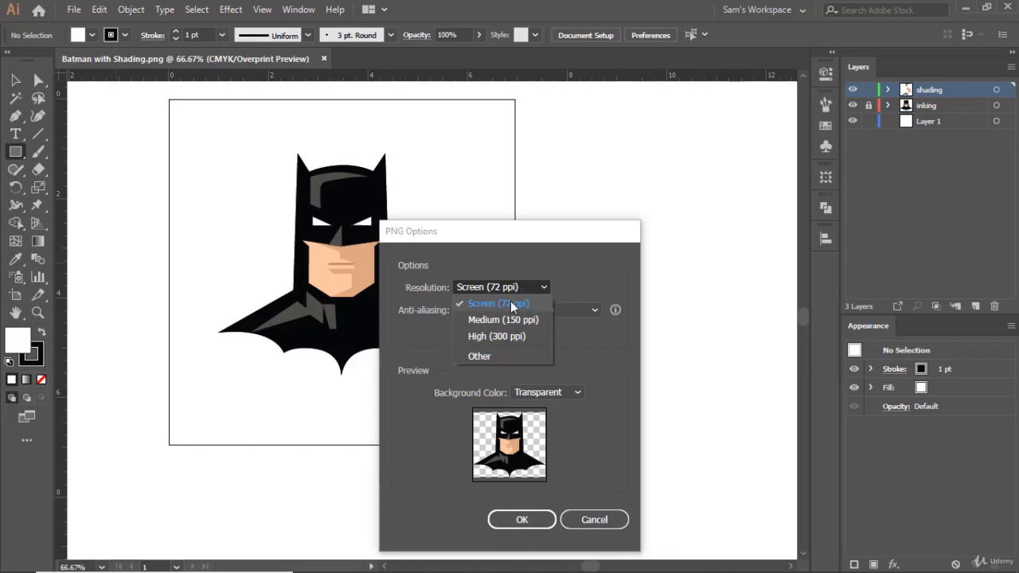
{"action": "left_click", "coordinate": [510, 303]}
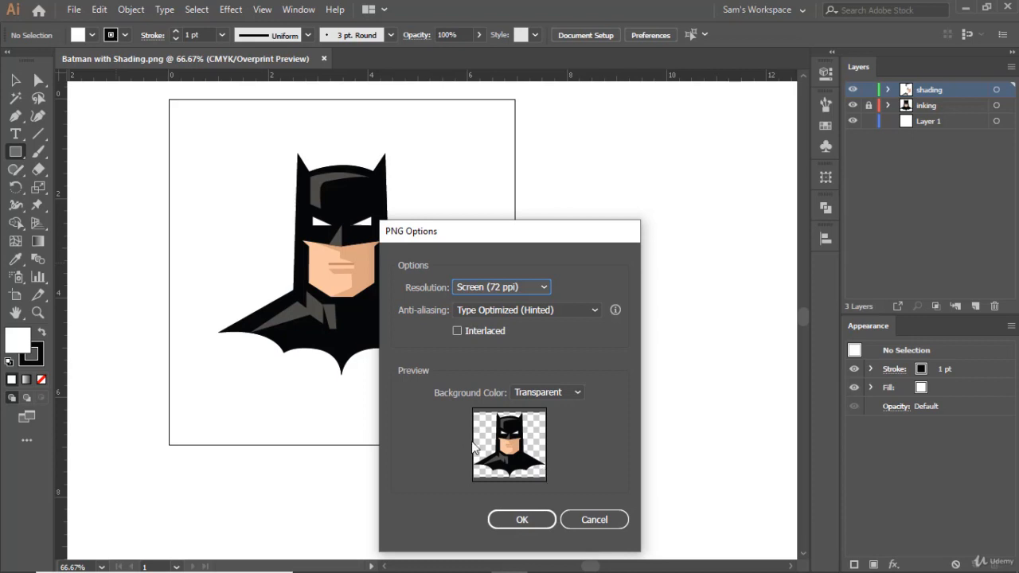
{"action": "left_click", "coordinate": [521, 519]}
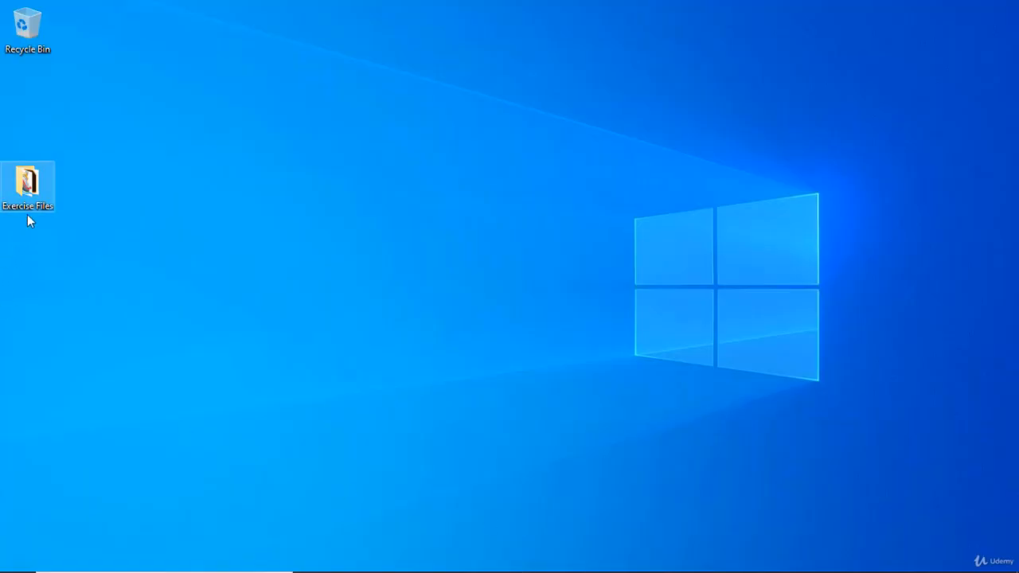
Step: Look for the exported PNG in the "Section 8 Lecture 2 Preparing for Web" folder inside Exercise Files
{"action": "double_click", "coordinate": [28, 203]}
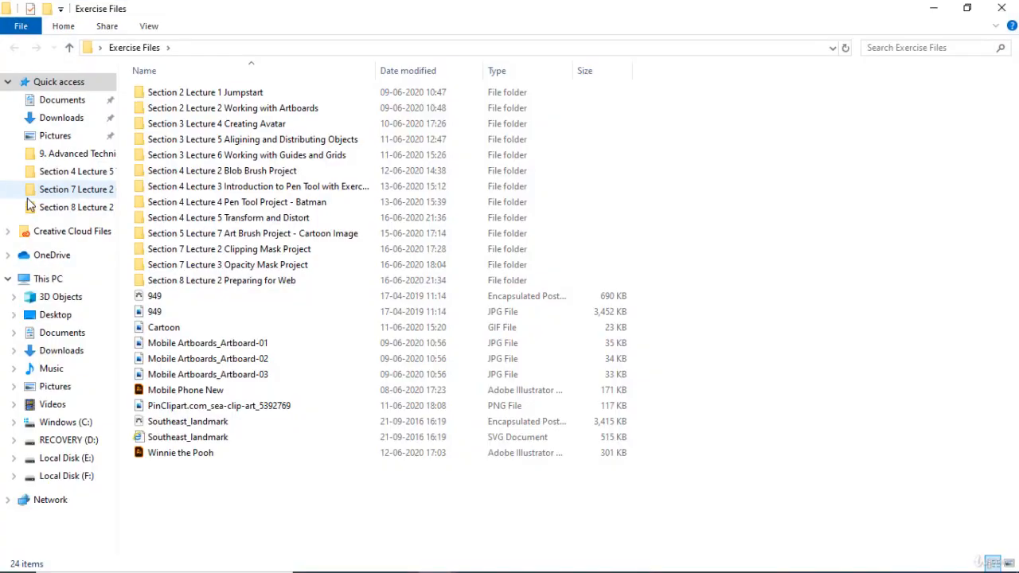
{"action": "double_click", "coordinate": [267, 284]}
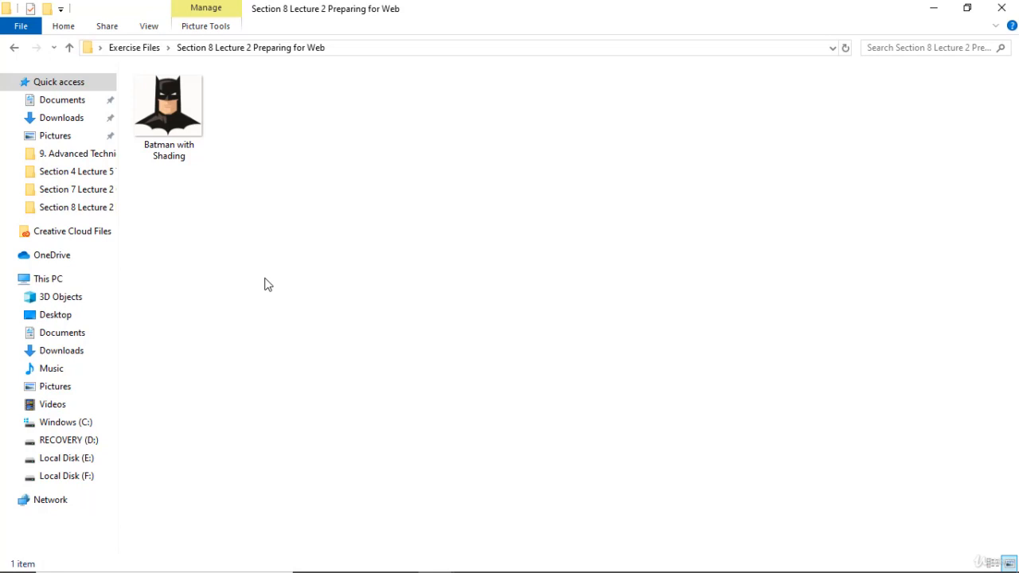
{"action": "left_click", "coordinate": [934, 15]}
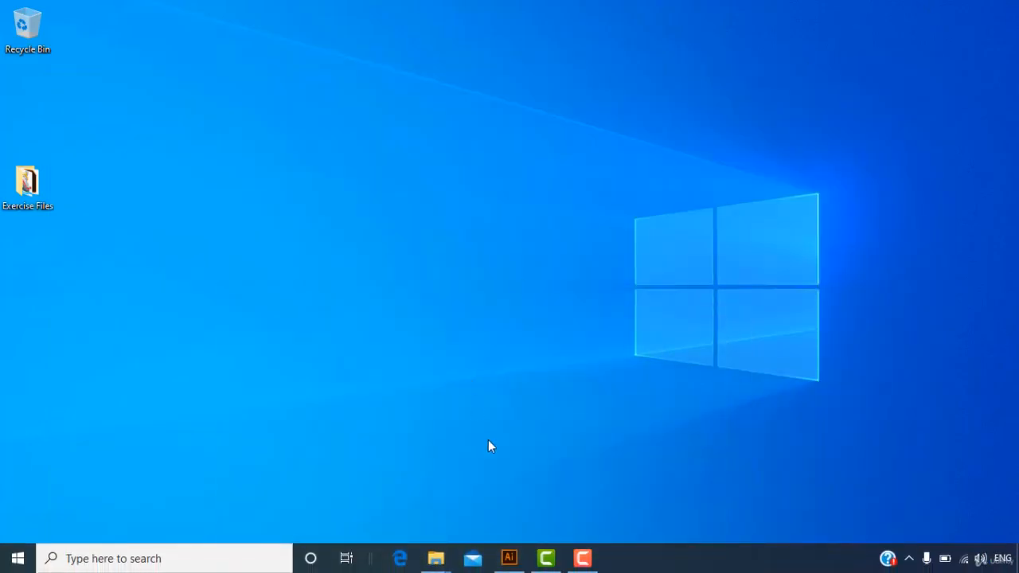
{"action": "left_click", "coordinate": [510, 558]}
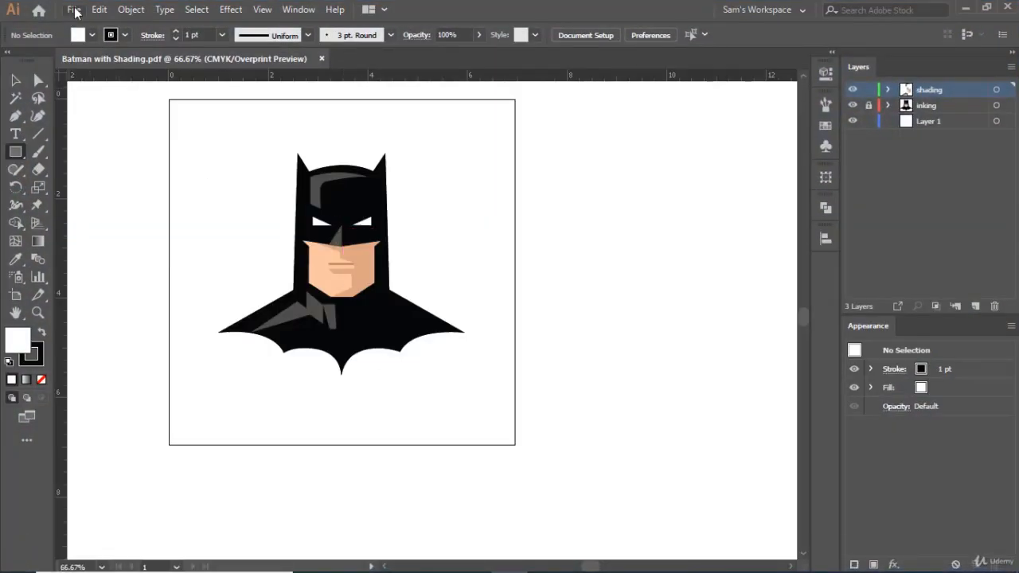
{"action": "left_click", "coordinate": [73, 9]}
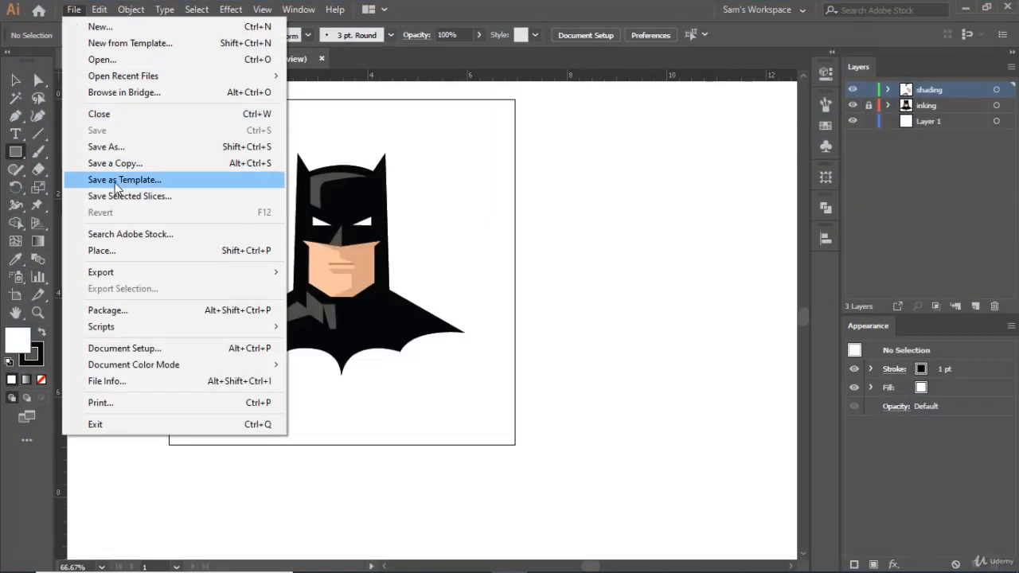
{"action": "mouse_move", "coordinate": [132, 275]}
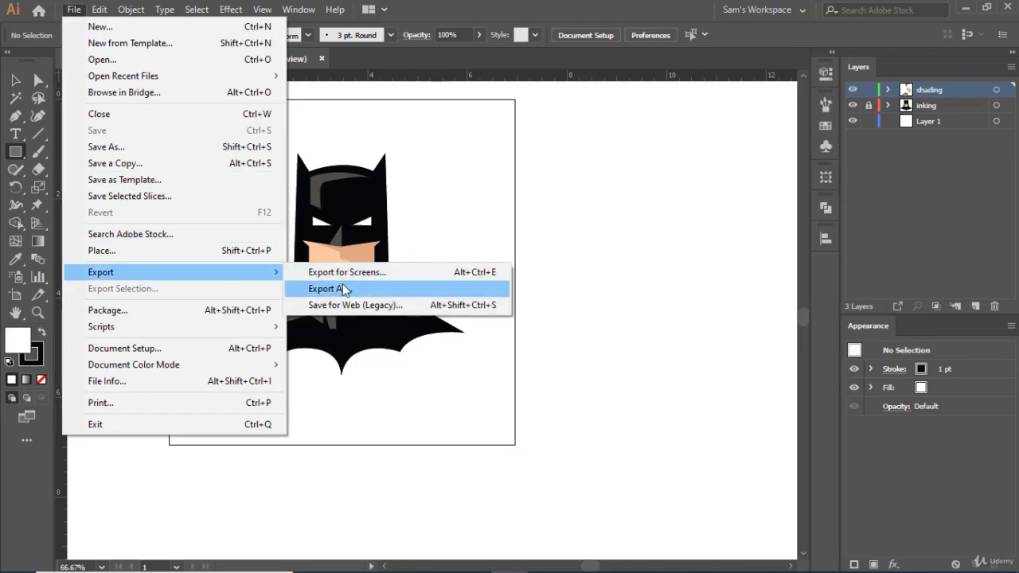
{"action": "left_click", "coordinate": [344, 289]}
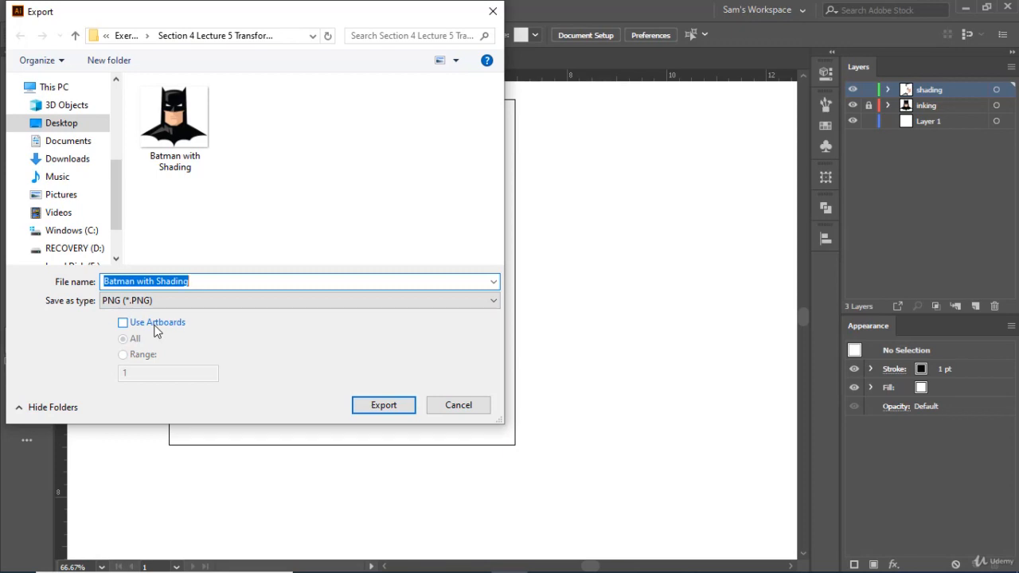
{"action": "left_click", "coordinate": [384, 407]}
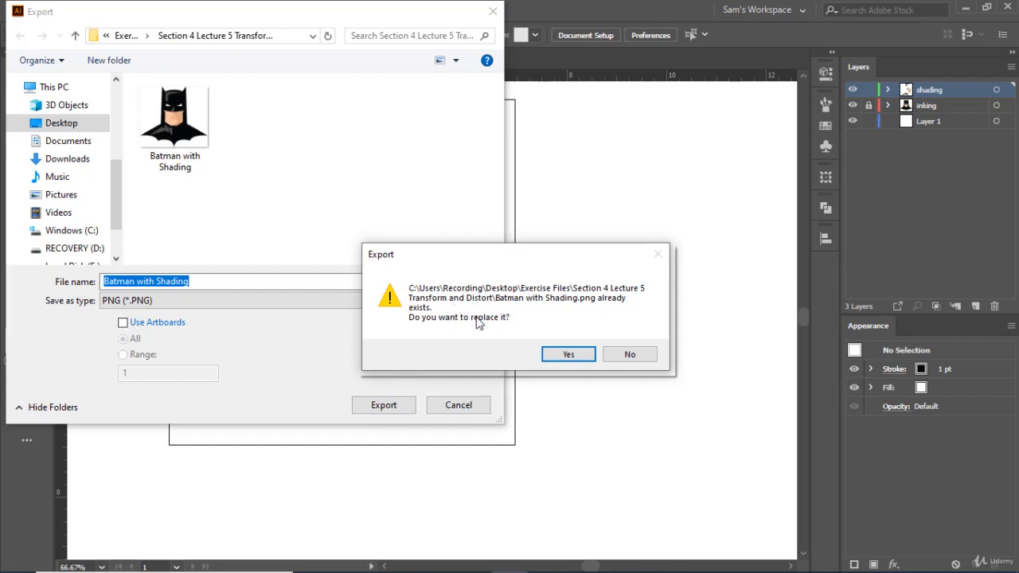
{"action": "left_click", "coordinate": [631, 355]}
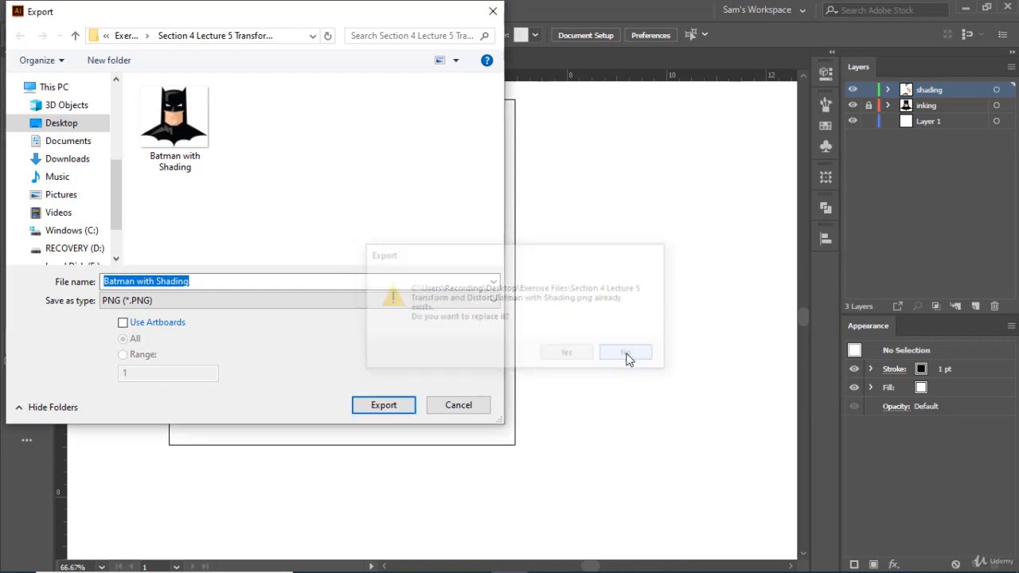
{"action": "left_click", "coordinate": [470, 405]}
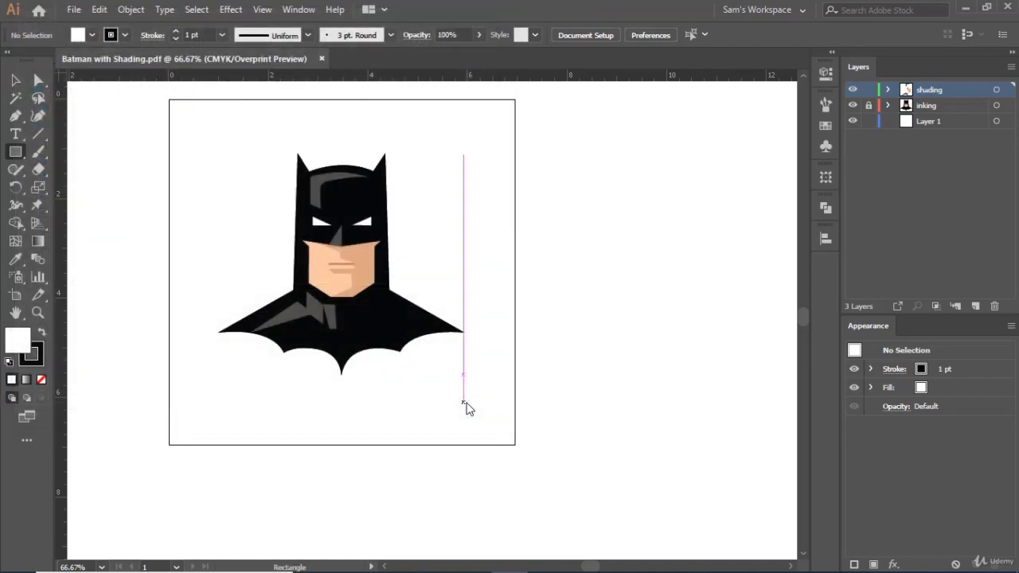
Step: Check the "Section 8 Lecture 2 Preparing for Web" folder inside Exercise Files for the exported PNG, listing its contents with details
{"action": "key", "text": "super+d"}
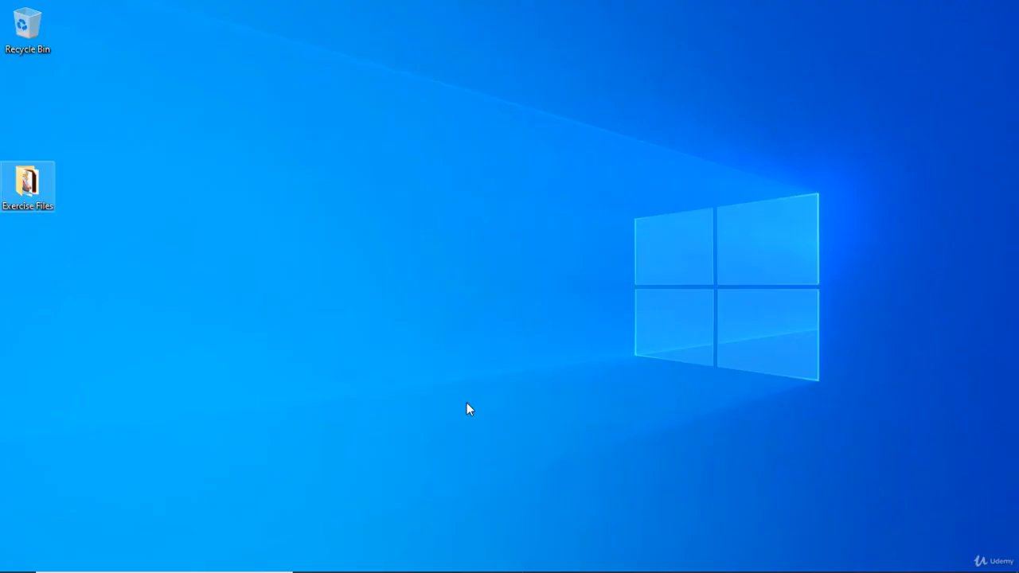
{"action": "double_click", "coordinate": [27, 183]}
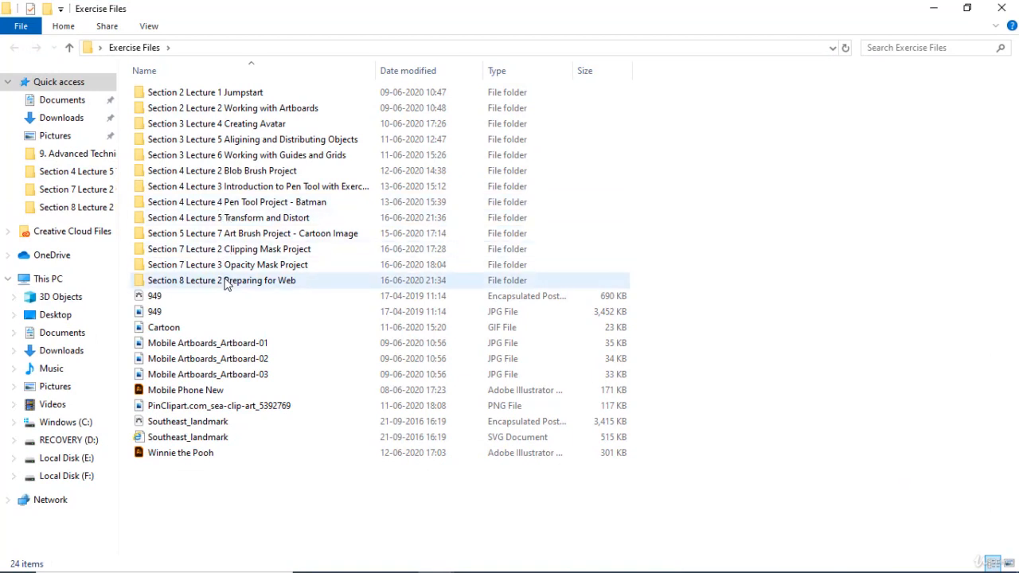
{"action": "double_click", "coordinate": [226, 283]}
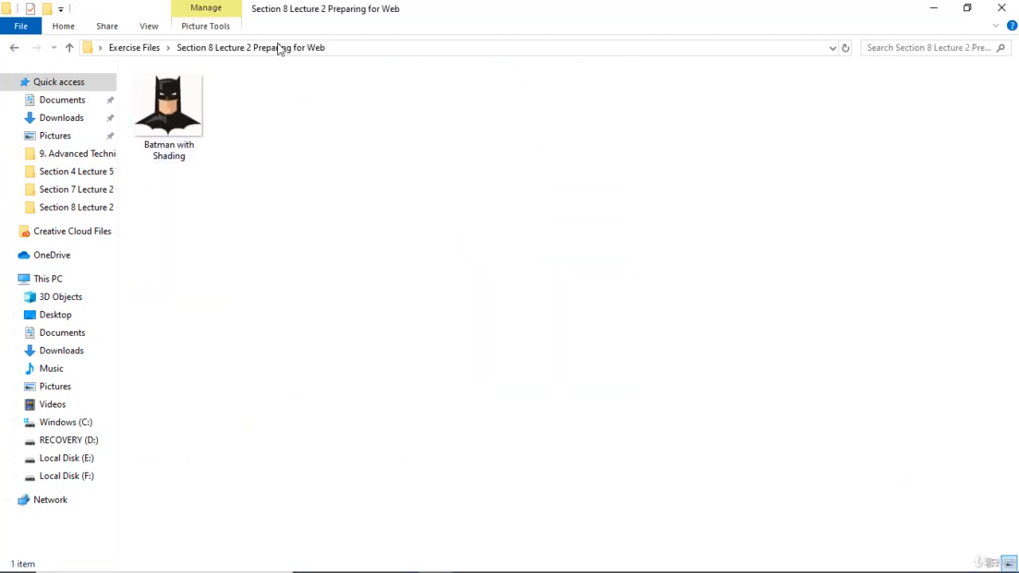
{"action": "left_click", "coordinate": [149, 27]}
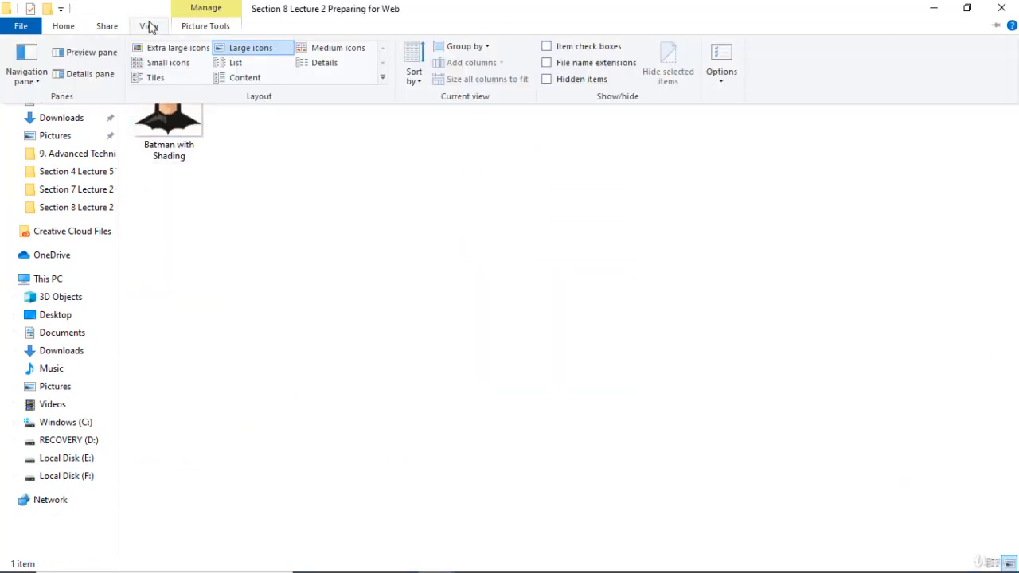
{"action": "left_click", "coordinate": [338, 65]}
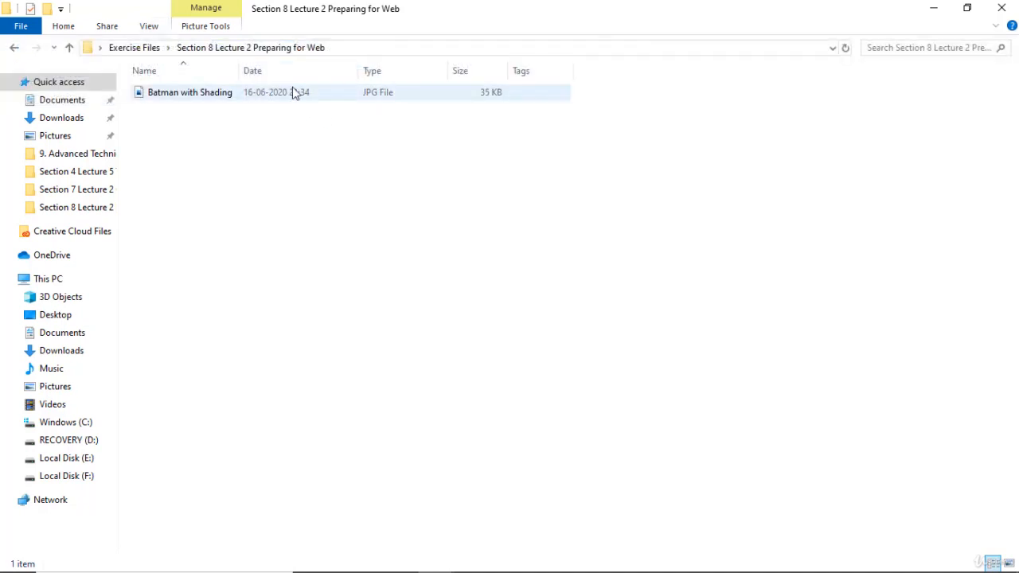
{"action": "left_click", "coordinate": [933, 10]}
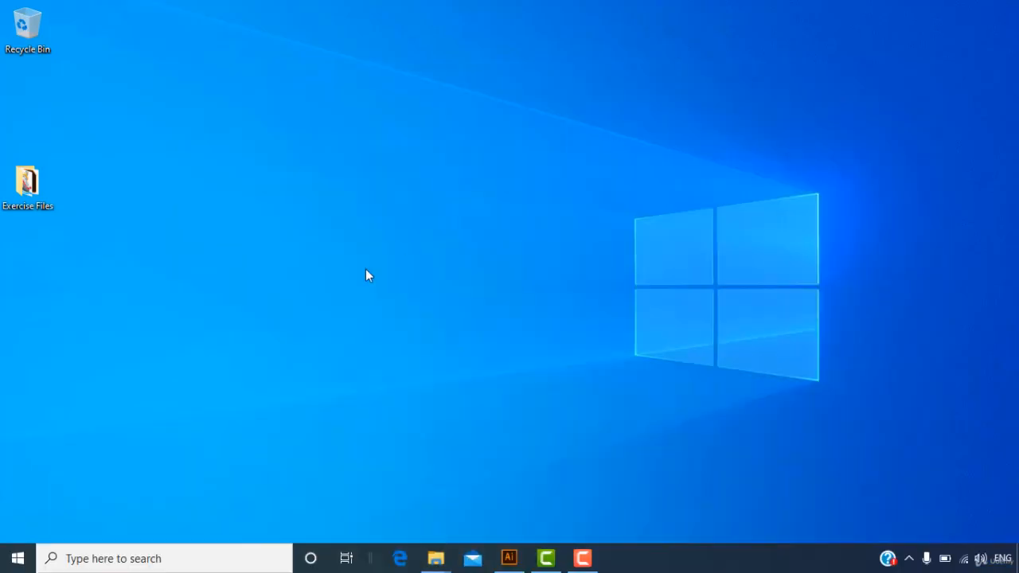
Step: Switch to Illustrator and export "Batman with Shading" as PNG into the "Section 8 Lecture 2 Preparing for Web" folder at Screen (72 ppi), transparent background
{"action": "left_click", "coordinate": [509, 558]}
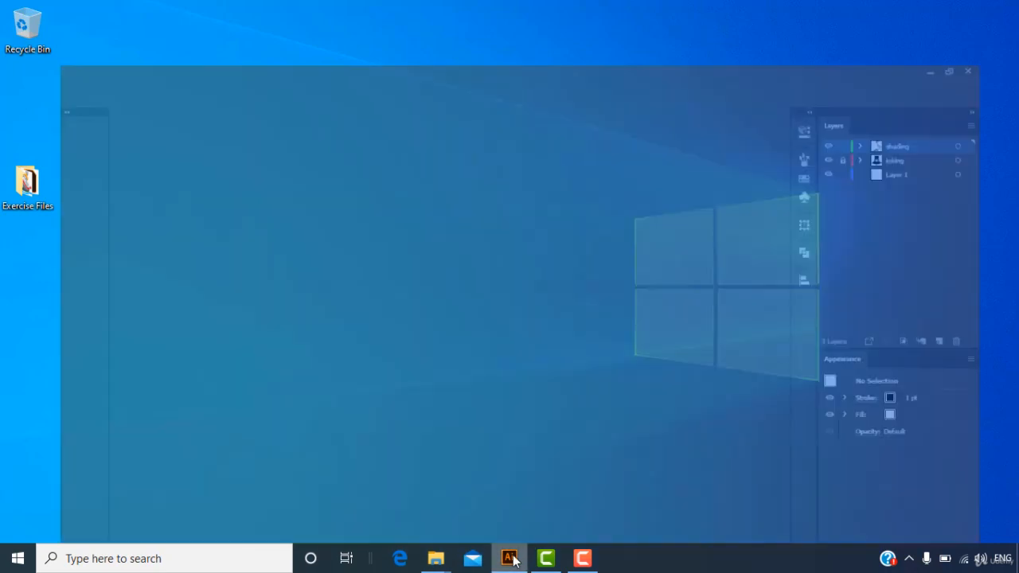
{"action": "left_click", "coordinate": [73, 9]}
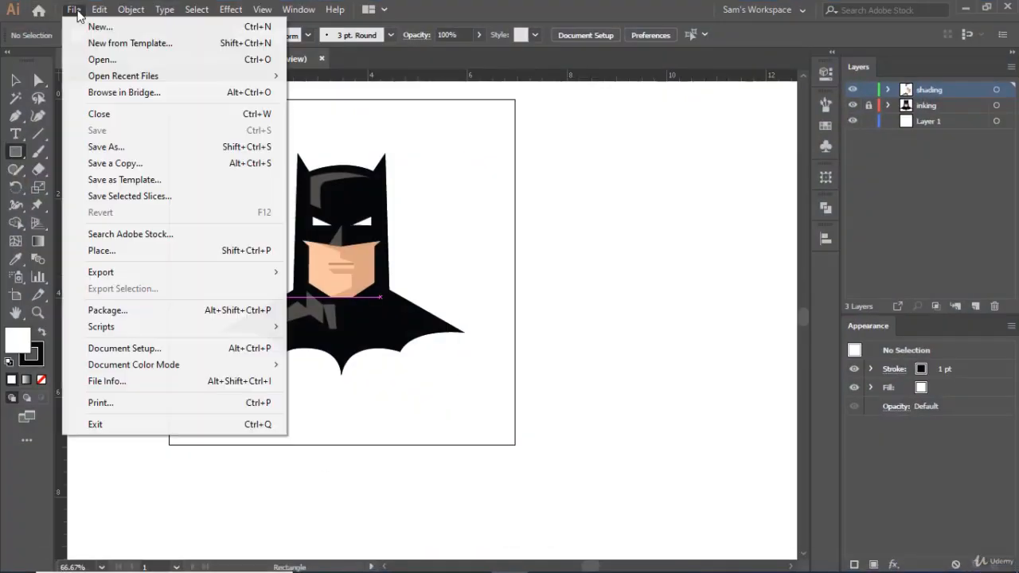
{"action": "mouse_move", "coordinate": [135, 275]}
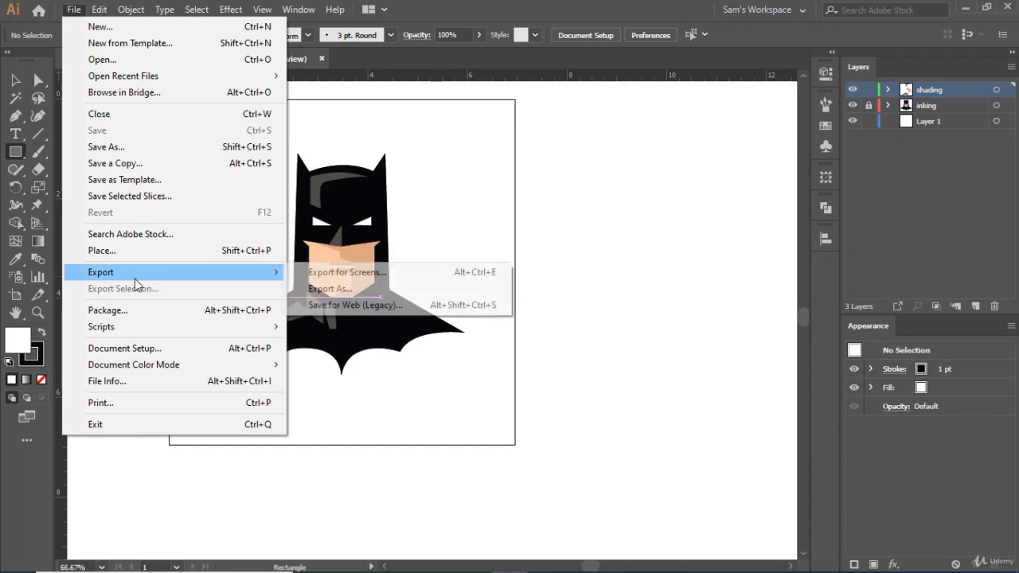
{"action": "left_click", "coordinate": [364, 289]}
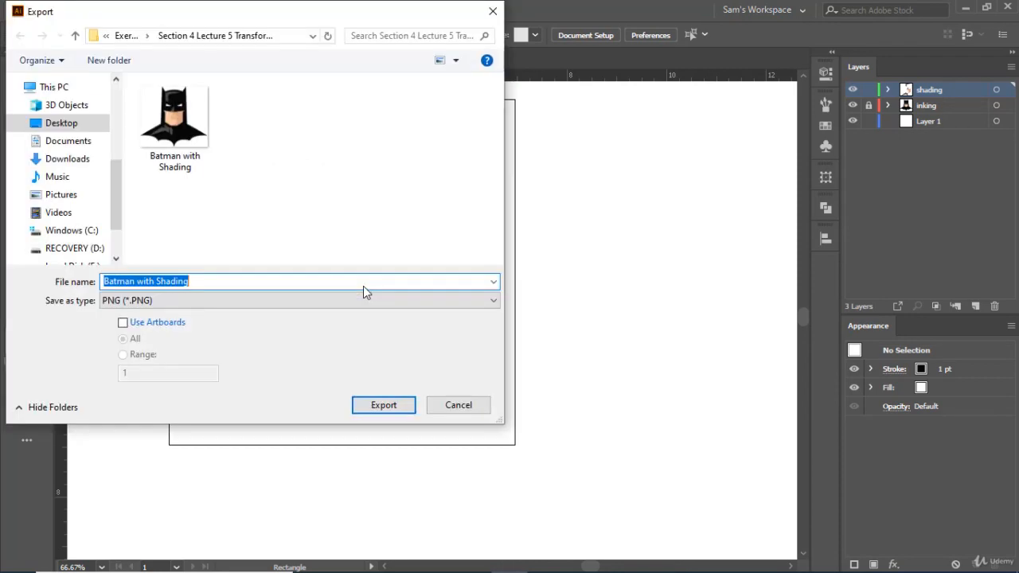
{"action": "left_click", "coordinate": [129, 35]}
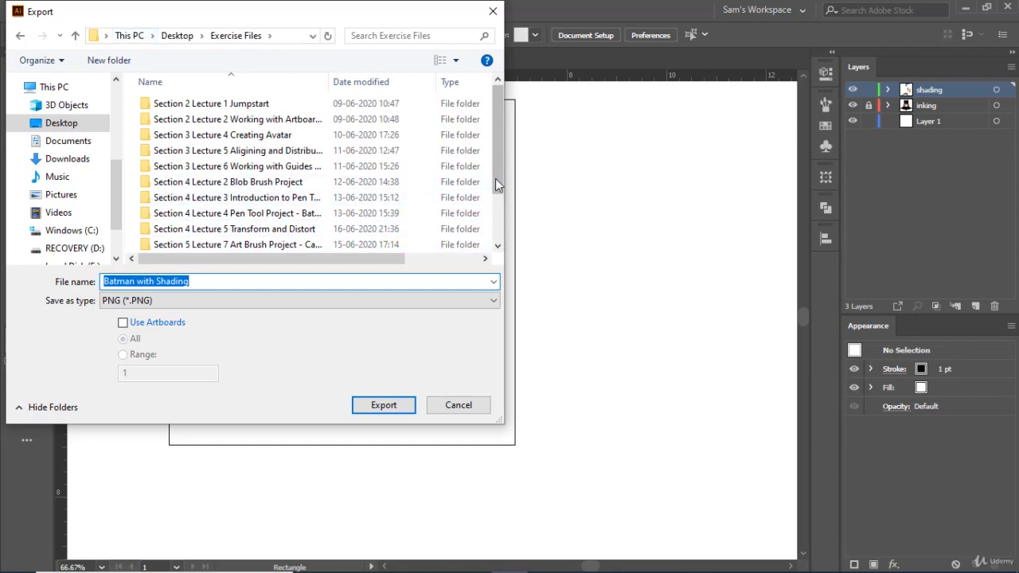
{"action": "left_click_drag", "start_coordinate": [496, 183], "coordinate": [494, 256]}
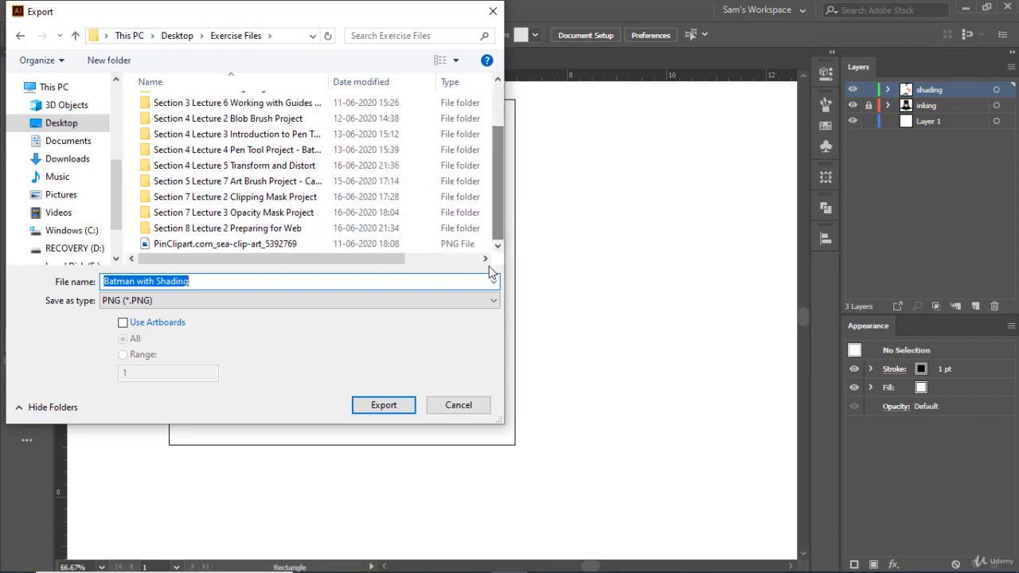
{"action": "double_click", "coordinate": [280, 229]}
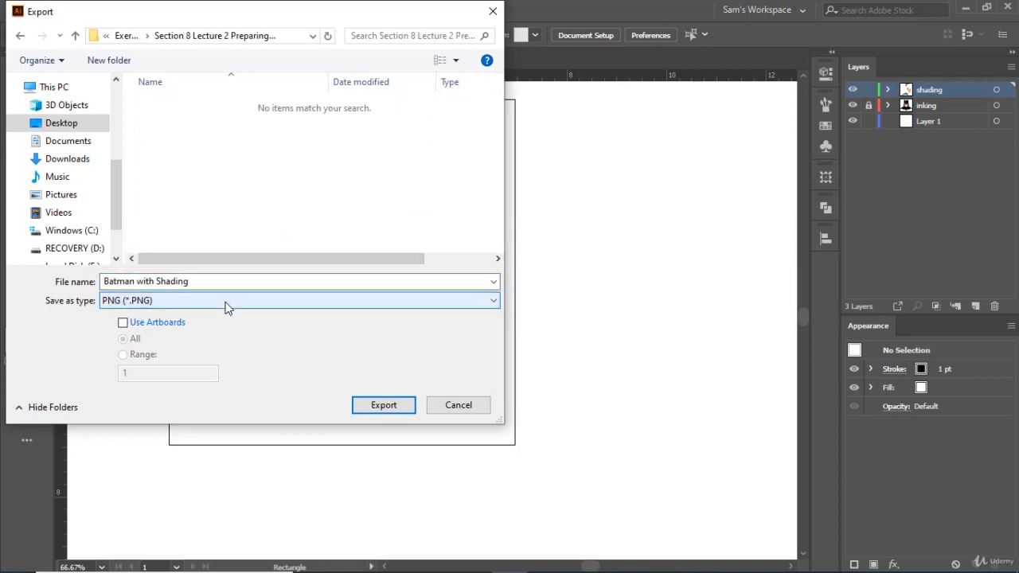
{"action": "left_click", "coordinate": [381, 405]}
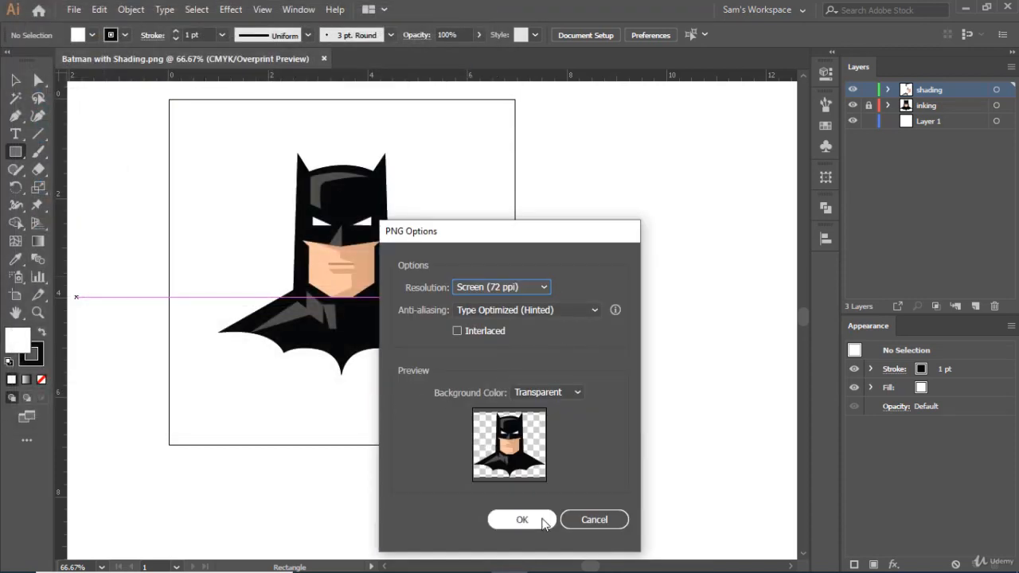
{"action": "left_click", "coordinate": [523, 520]}
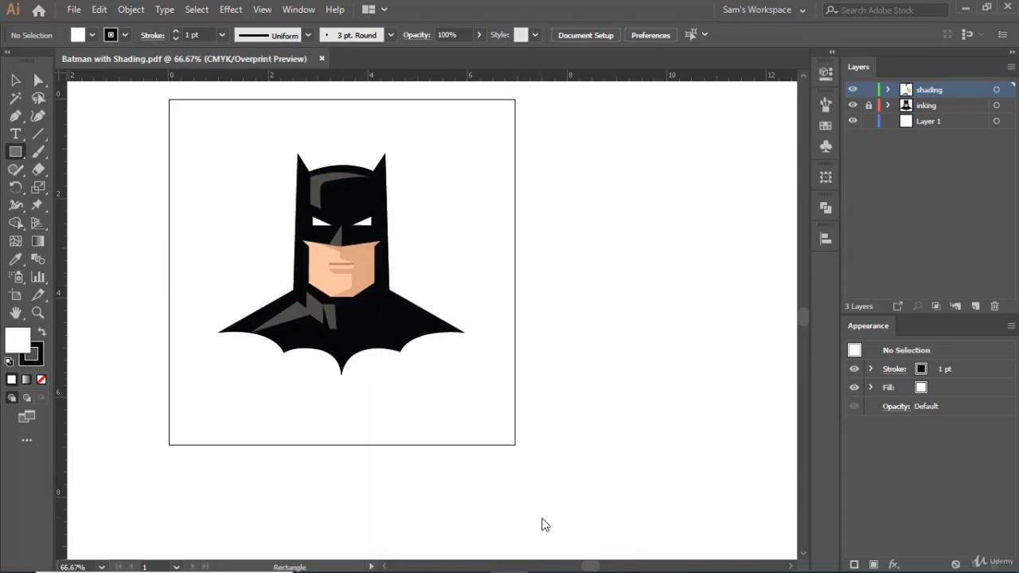
Step: Compare the file types and sizes of the exported Batman JPG and PNG in the "Section 8 Lecture 2 Preparing for Web" folder using the details layout
{"action": "key", "text": "super+d"}
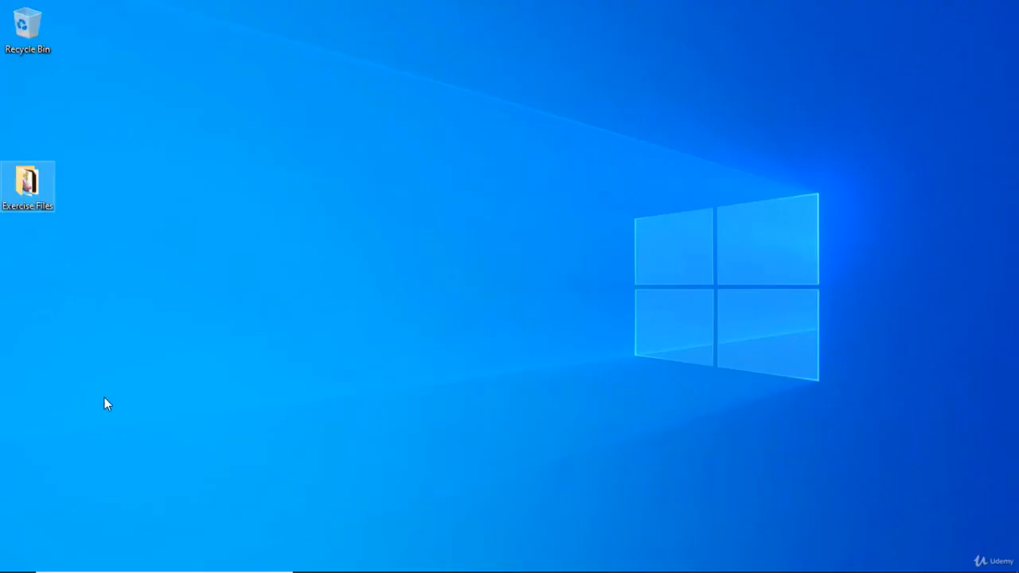
{"action": "double_click", "coordinate": [22, 201]}
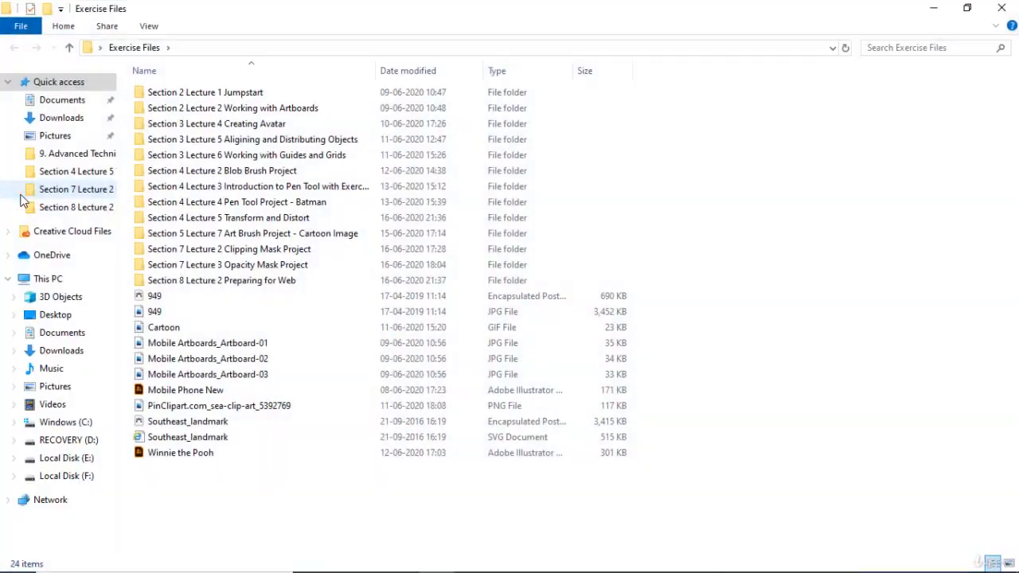
{"action": "double_click", "coordinate": [195, 283]}
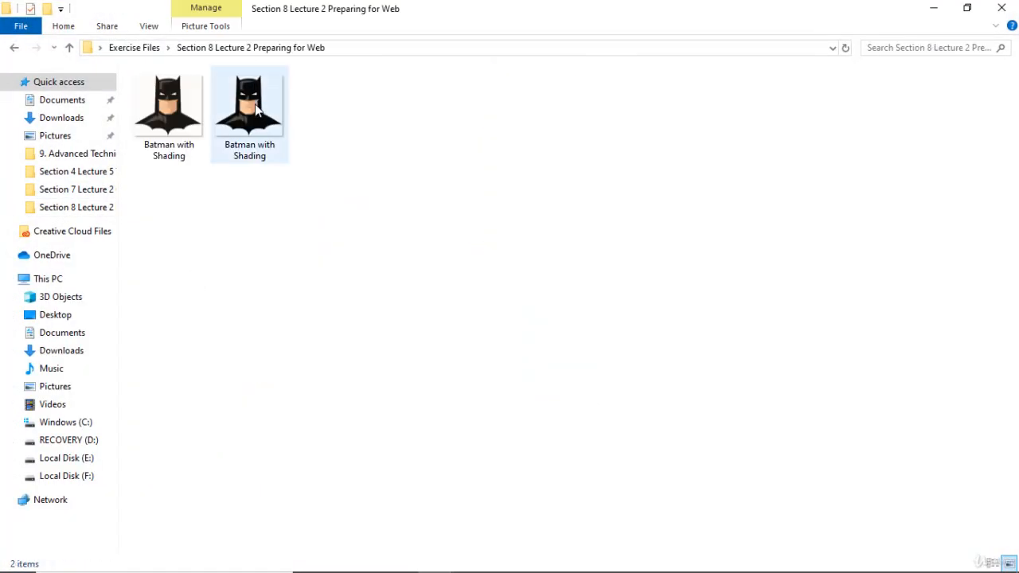
{"action": "left_click", "coordinate": [148, 26]}
{"action": "left_click", "coordinate": [311, 63]}
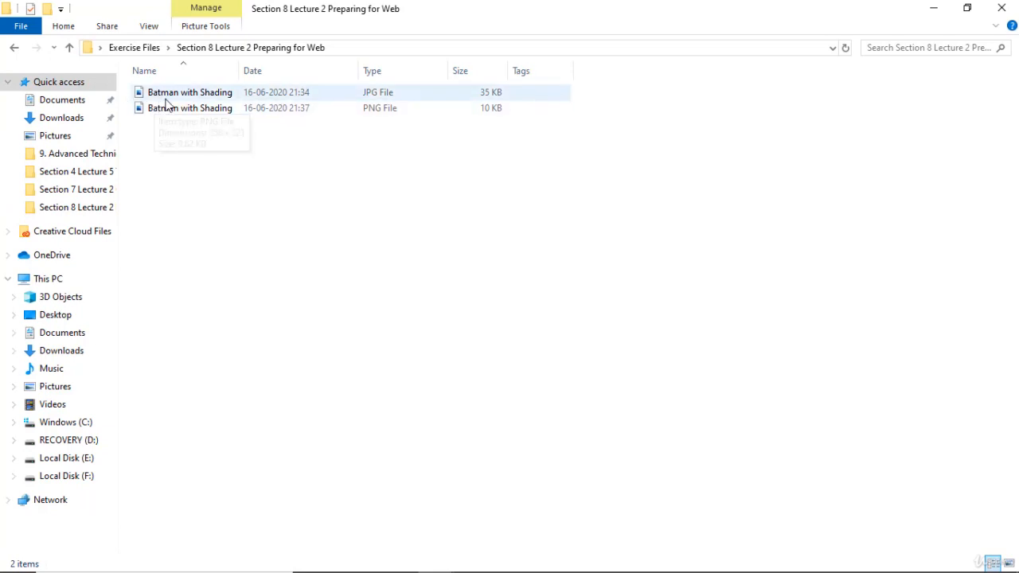
{"action": "mouse_move", "coordinate": [177, 95]}
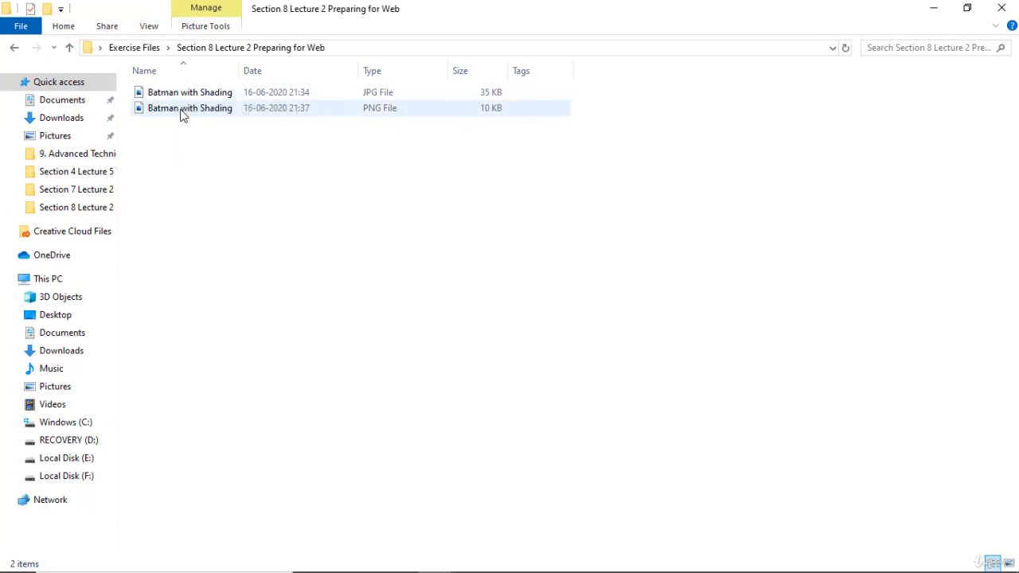
Step: View the exported Batman PNG in the photo viewer, then close both the viewer and the folder window
{"action": "double_click", "coordinate": [181, 109]}
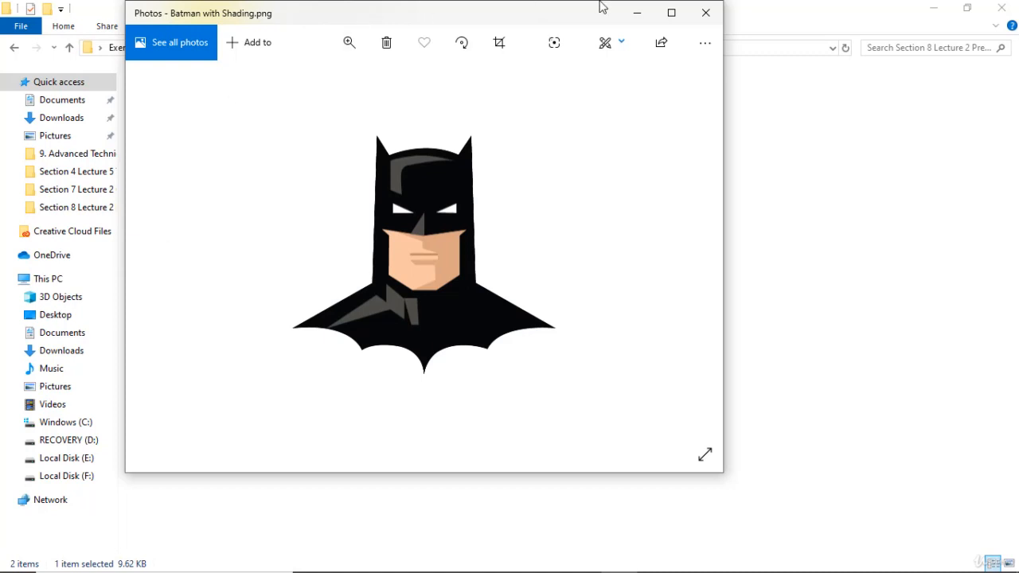
{"action": "left_click", "coordinate": [706, 13]}
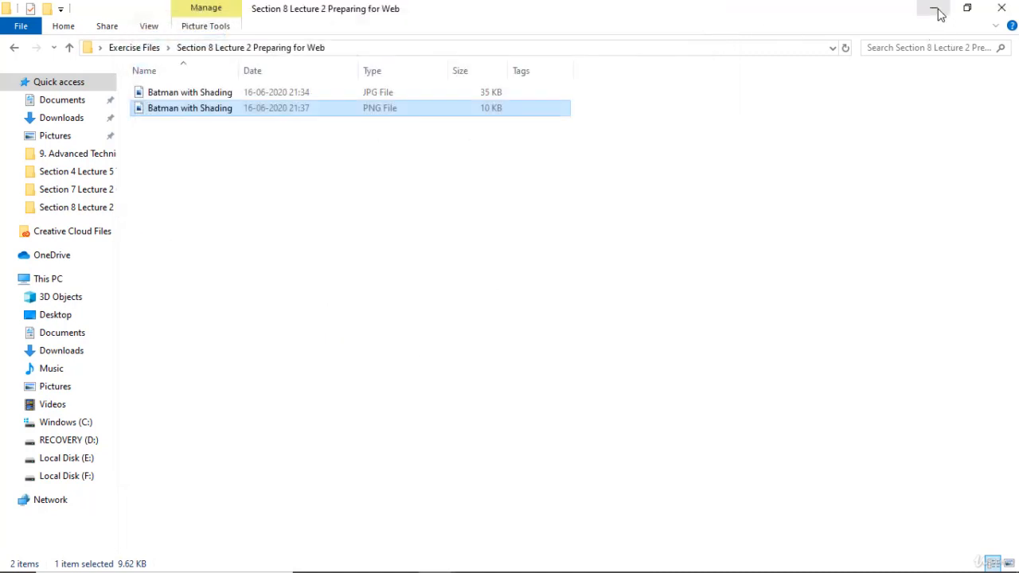
{"action": "left_click", "coordinate": [991, 7]}
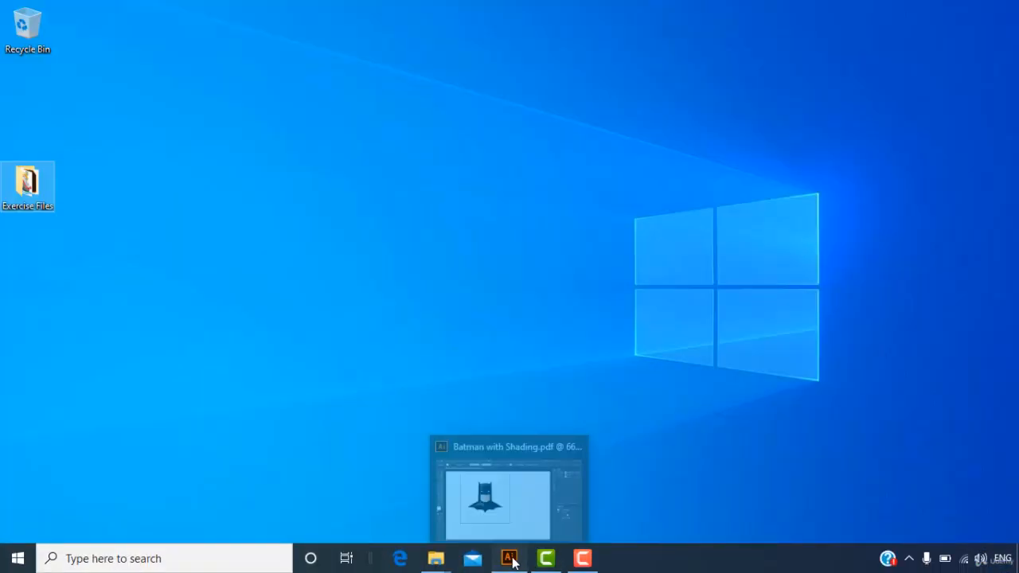
Step: Switch to Illustrator and start an Export As of the "Batman with Shading" artwork with SVG as the file type
{"action": "left_click", "coordinate": [514, 563]}
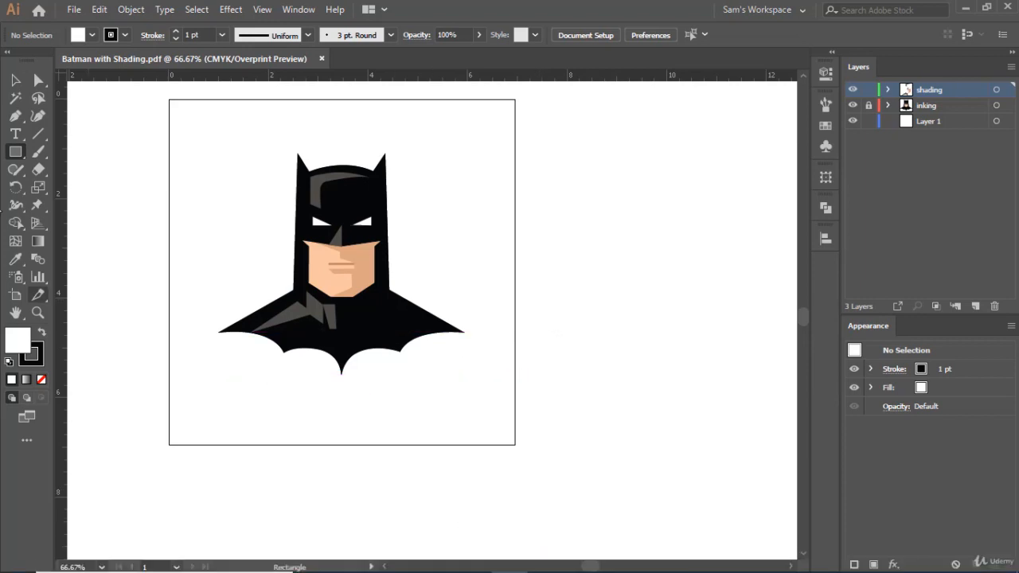
{"action": "left_click", "coordinate": [75, 10]}
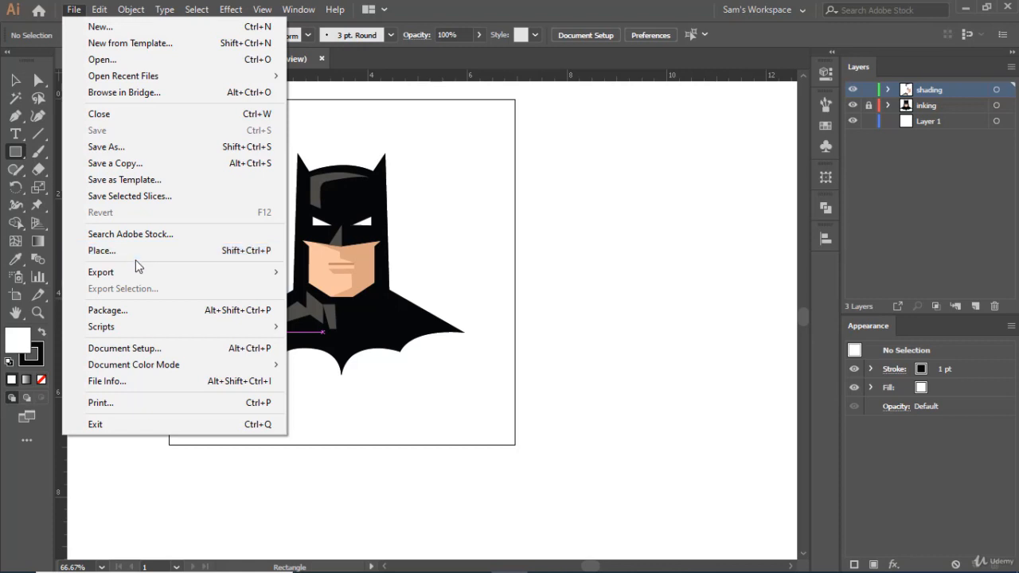
{"action": "mouse_move", "coordinate": [137, 274]}
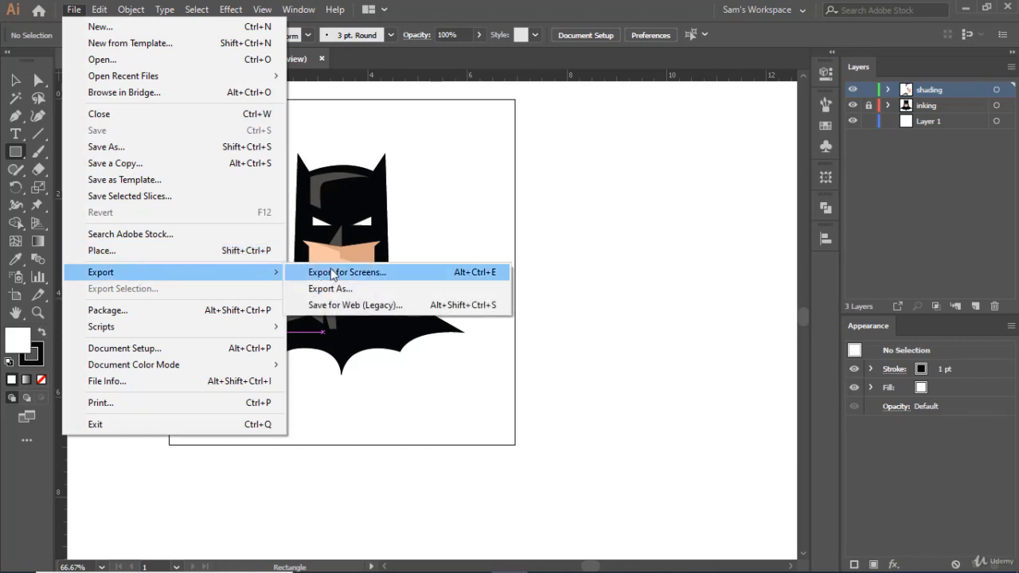
{"action": "left_click", "coordinate": [346, 289]}
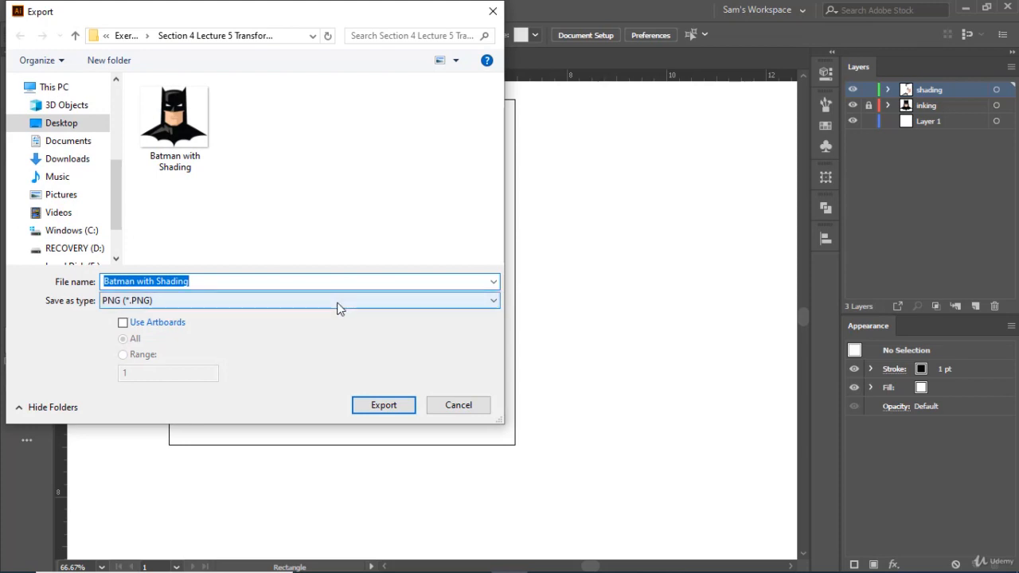
{"action": "left_click", "coordinate": [339, 304]}
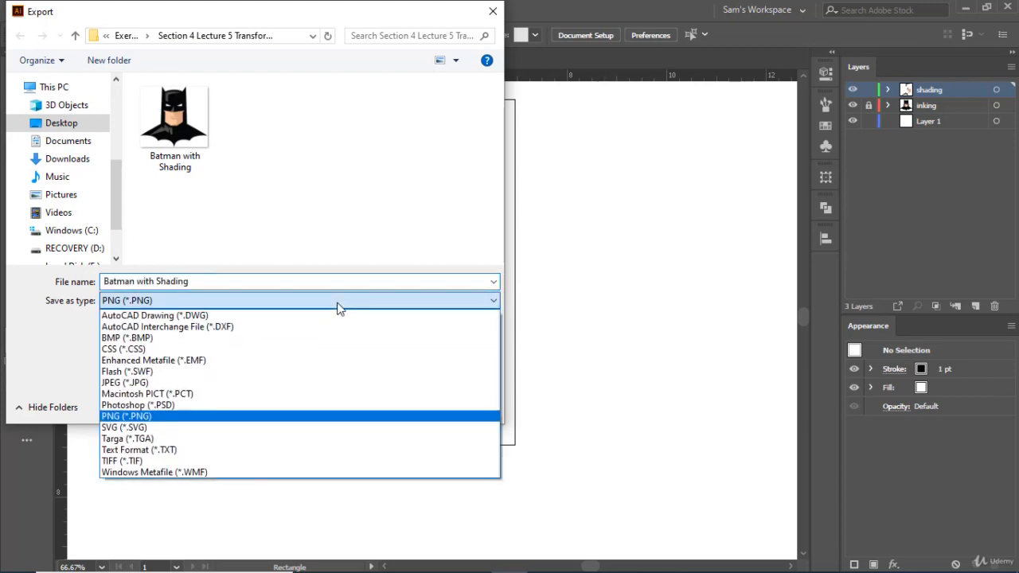
{"action": "left_click", "coordinate": [255, 428]}
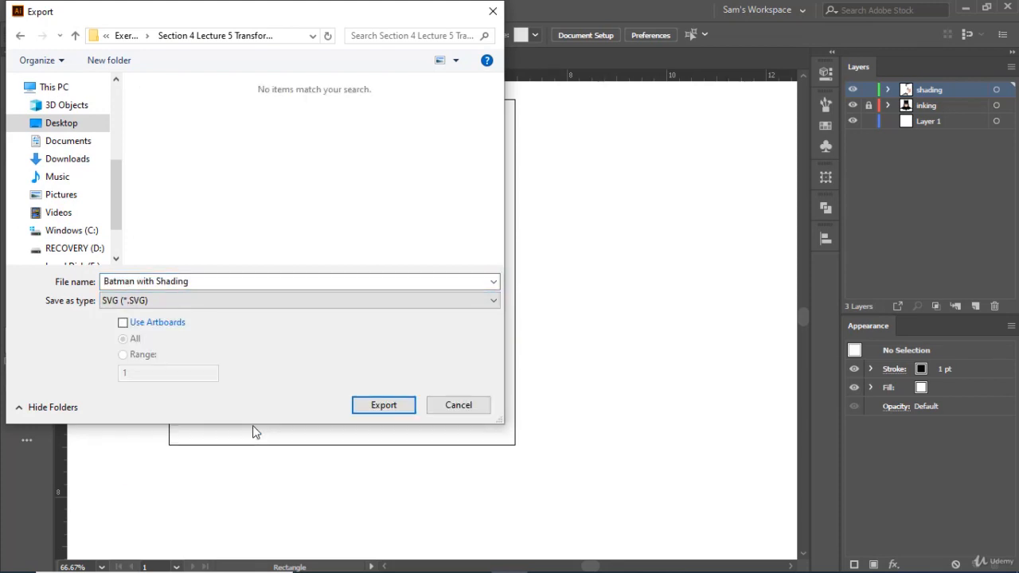
Step: Export the SVG into the "Section 8 Lecture 2 Preparing for Web" folder with Internal CSS, 2 decimals, Minify and Responsive, launching the browser preview
{"action": "left_click", "coordinate": [123, 35]}
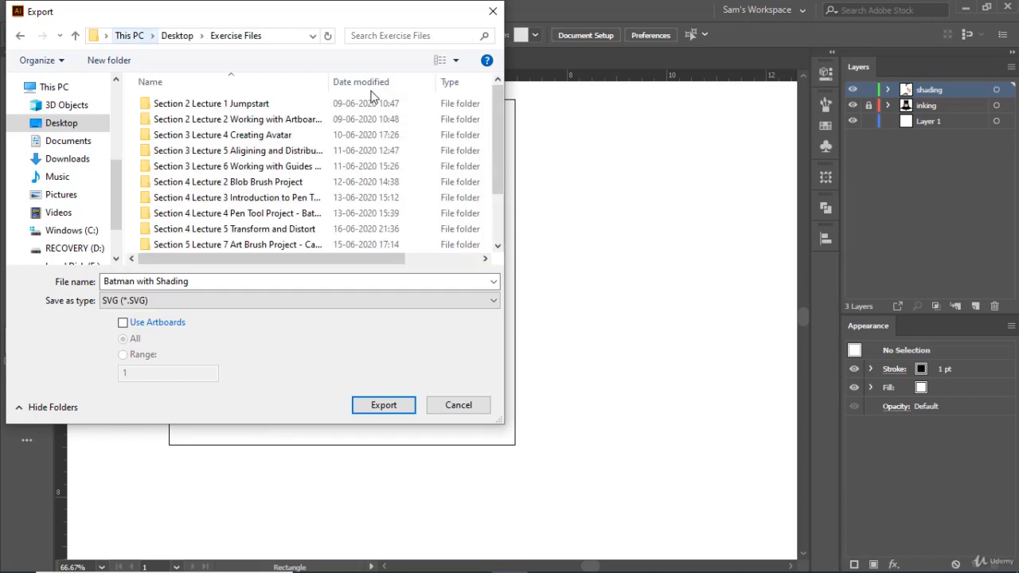
{"action": "left_click_drag", "start_coordinate": [497, 163], "coordinate": [489, 250]}
{"action": "double_click", "coordinate": [209, 230]}
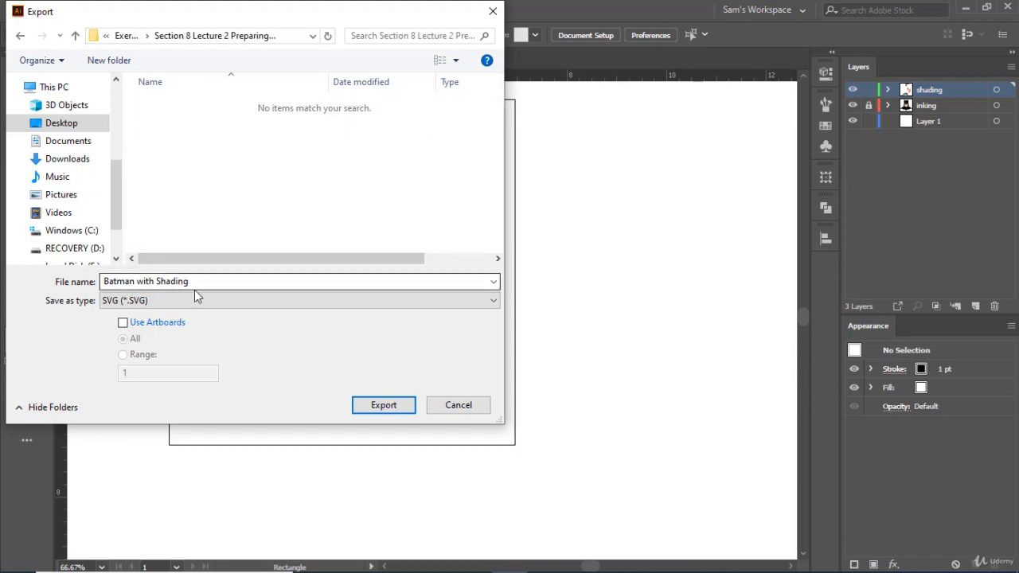
{"action": "left_click", "coordinate": [368, 405]}
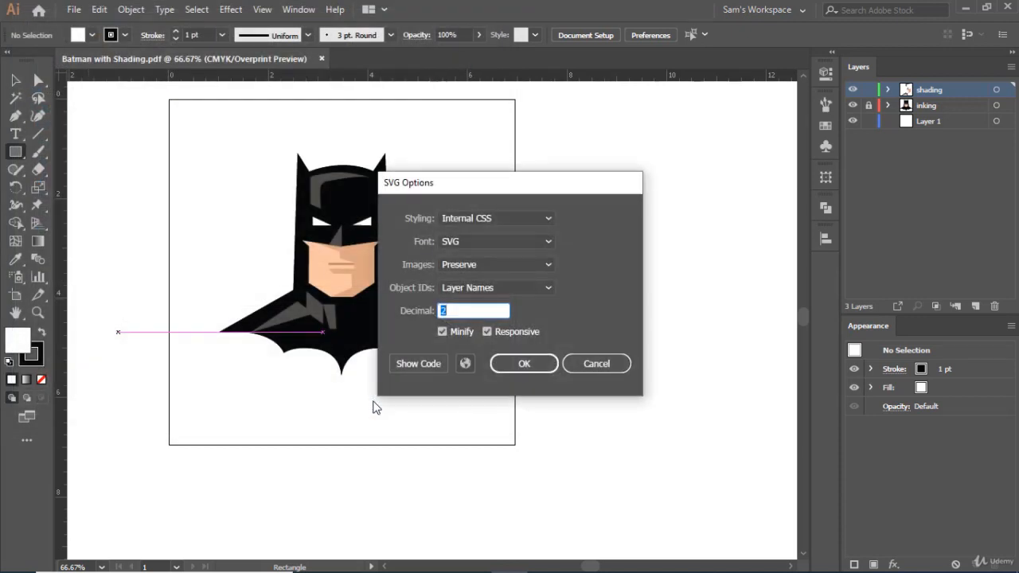
{"action": "left_click", "coordinate": [469, 365]}
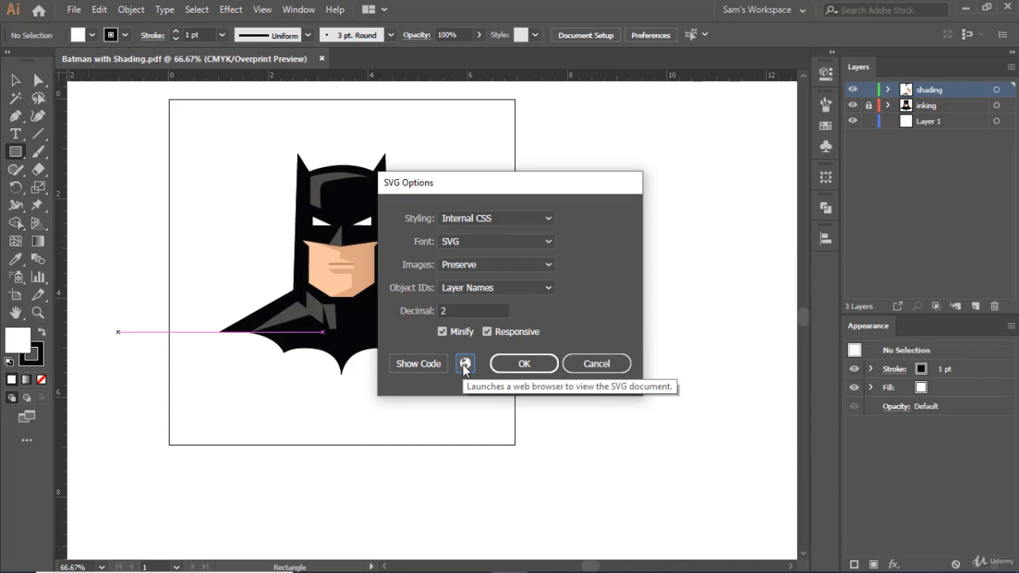
{"action": "left_click", "coordinate": [465, 366]}
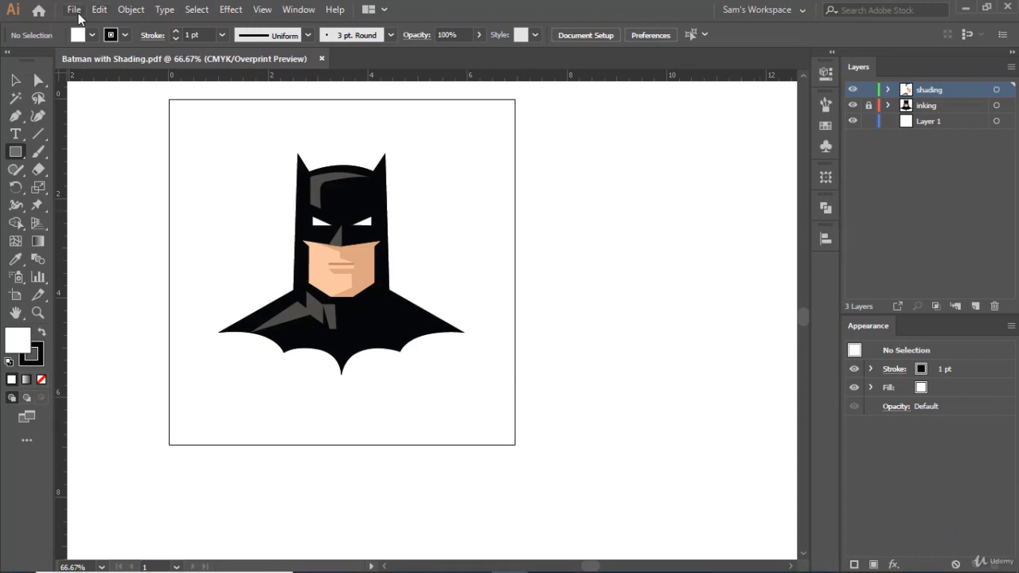
Step: Minimize Illustrator and the browser, and check the exported Batman SVG's size against the JPG and PNG in the "Section 8 Lecture 2 Preparing for Web" folder
{"action": "left_click", "coordinate": [966, 8]}
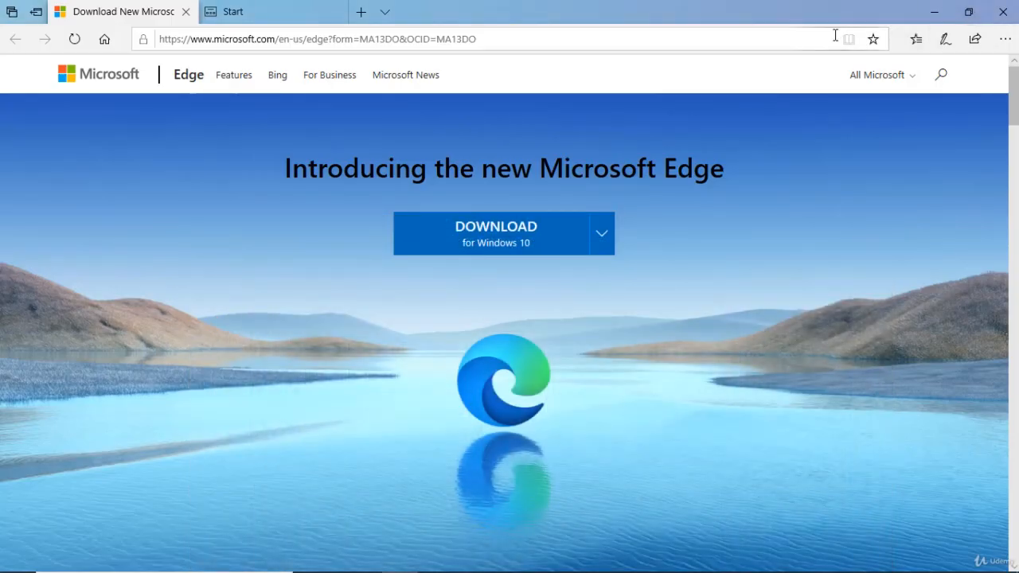
{"action": "left_click", "coordinate": [938, 10]}
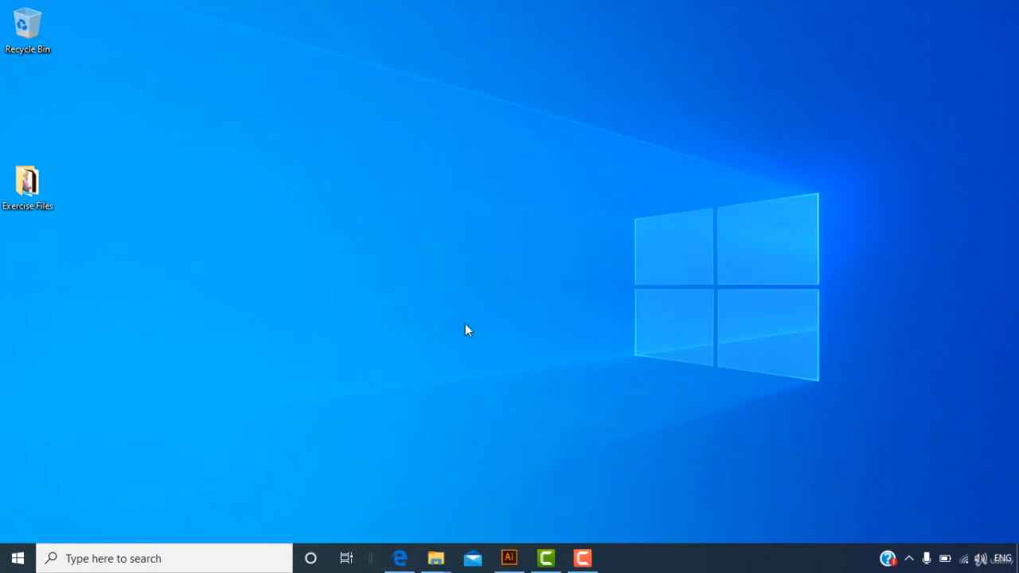
{"action": "double_click", "coordinate": [24, 183]}
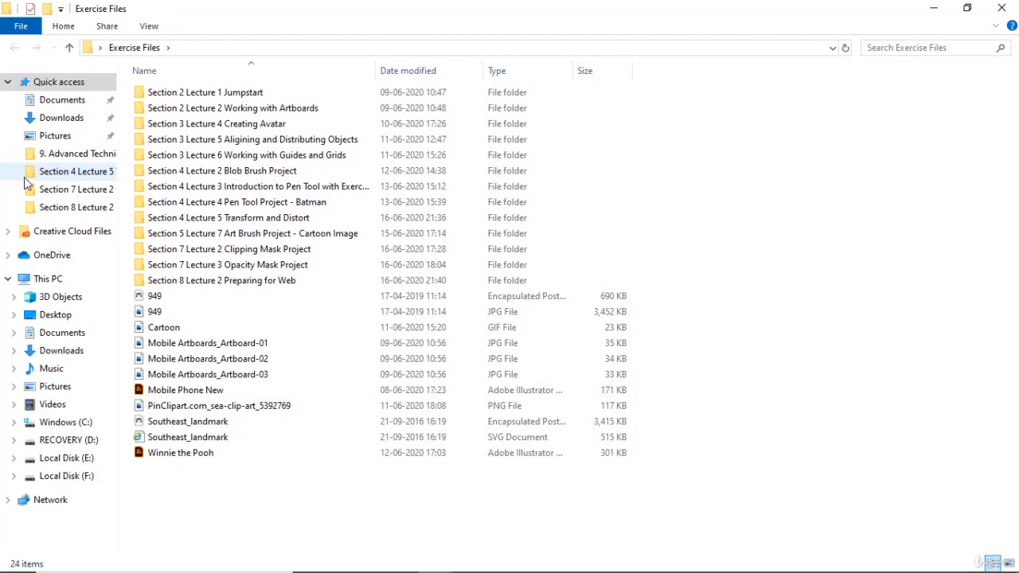
{"action": "double_click", "coordinate": [220, 280]}
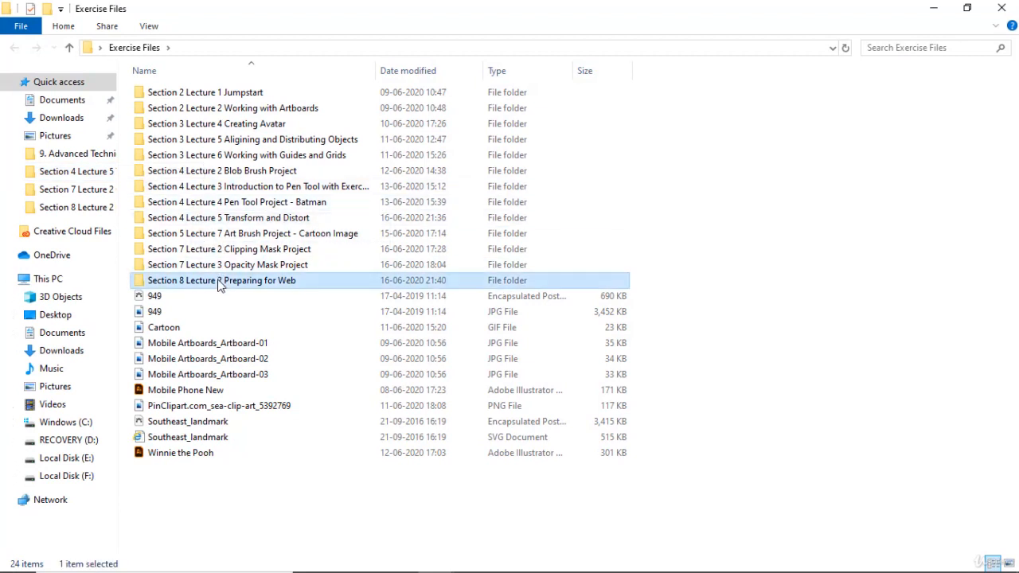
{"action": "left_click", "coordinate": [267, 121]}
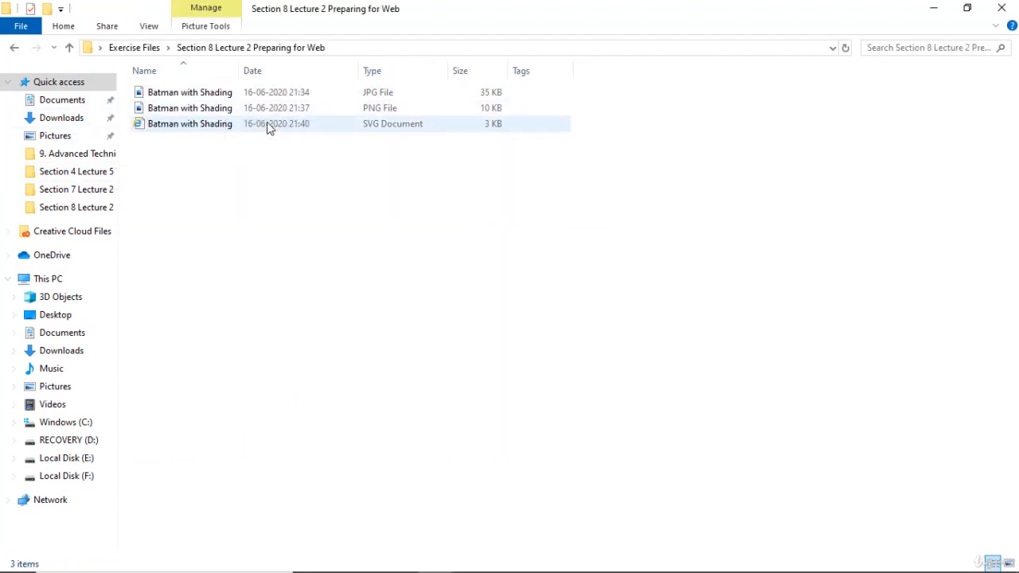
{"action": "left_click", "coordinate": [156, 132]}
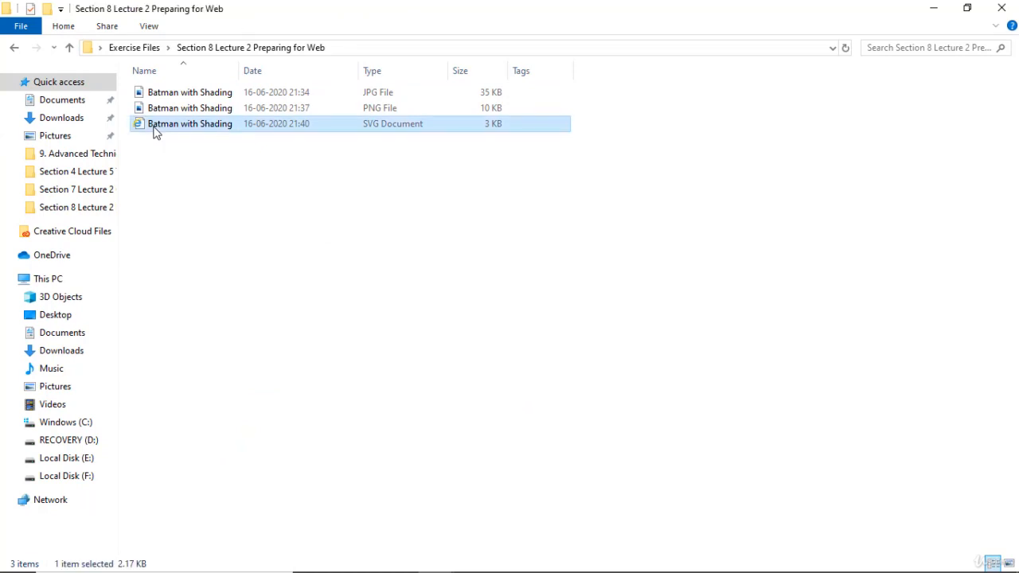
Step: View the Batman SVG in Internet Explorer without enabling add-ons, shrink the window to check how the artwork scales, and close it
{"action": "double_click", "coordinate": [155, 131]}
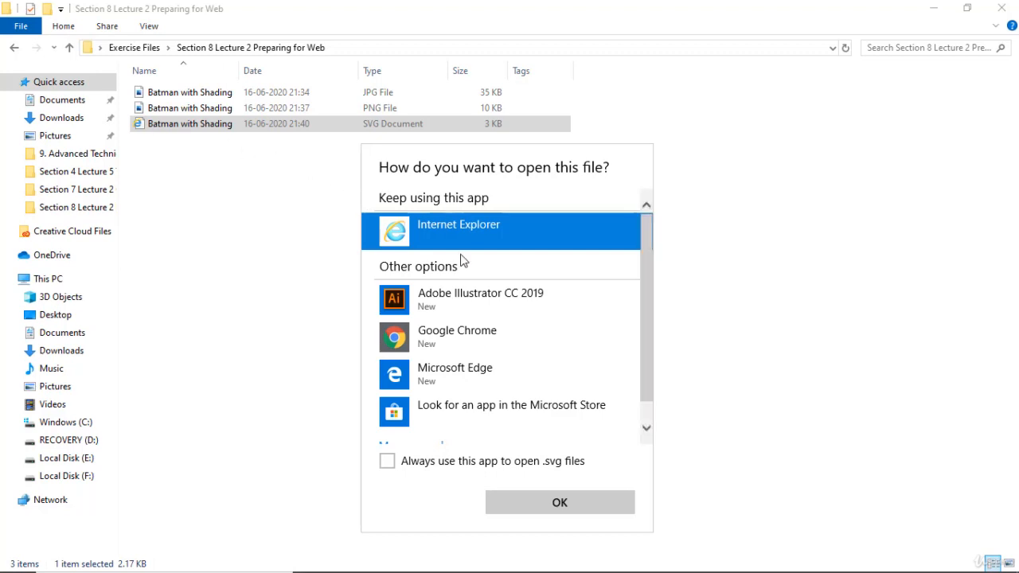
{"action": "left_click", "coordinate": [557, 503]}
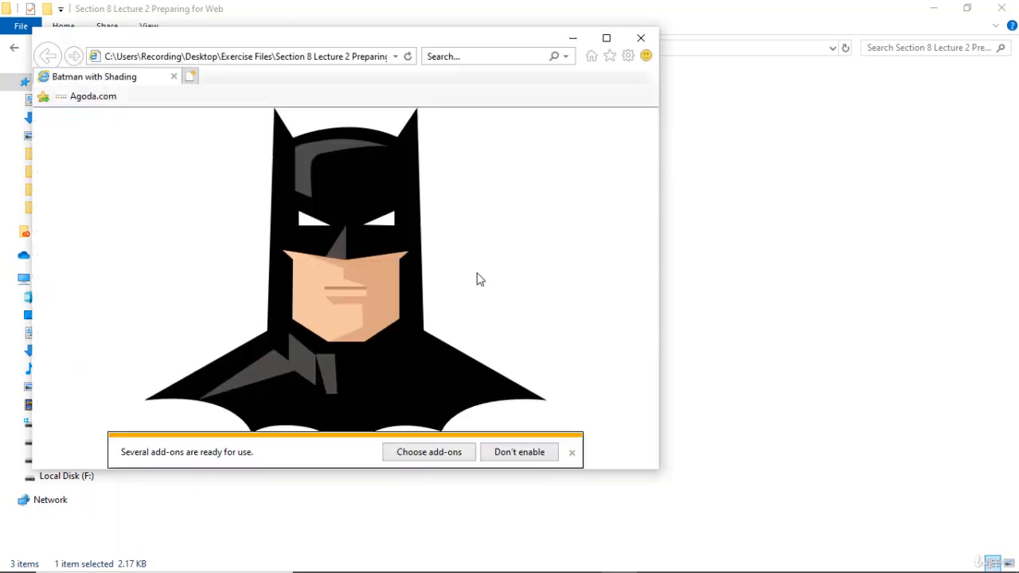
{"action": "left_click", "coordinate": [520, 452]}
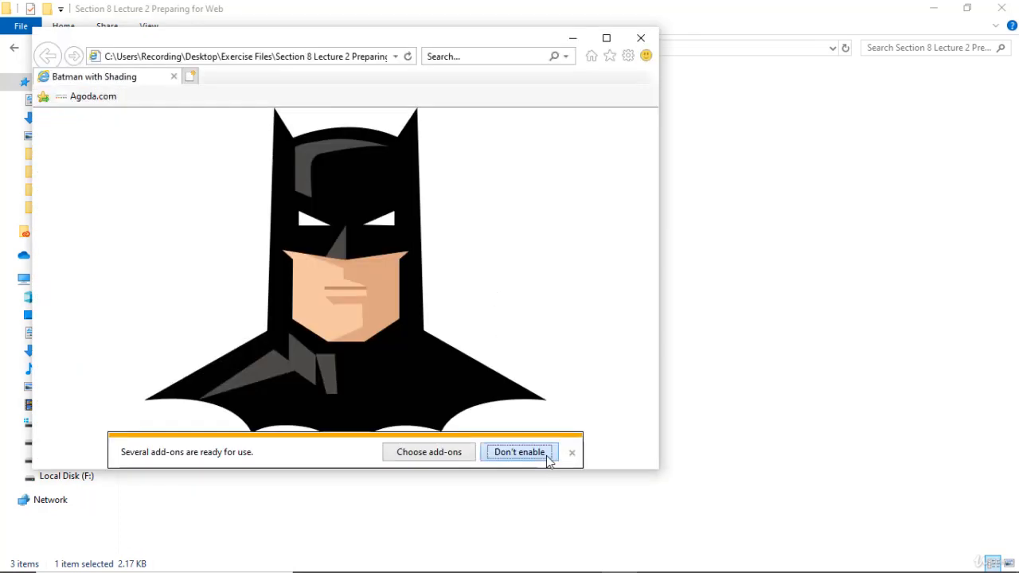
{"action": "left_click_drag", "start_coordinate": [660, 470], "coordinate": [420, 367]}
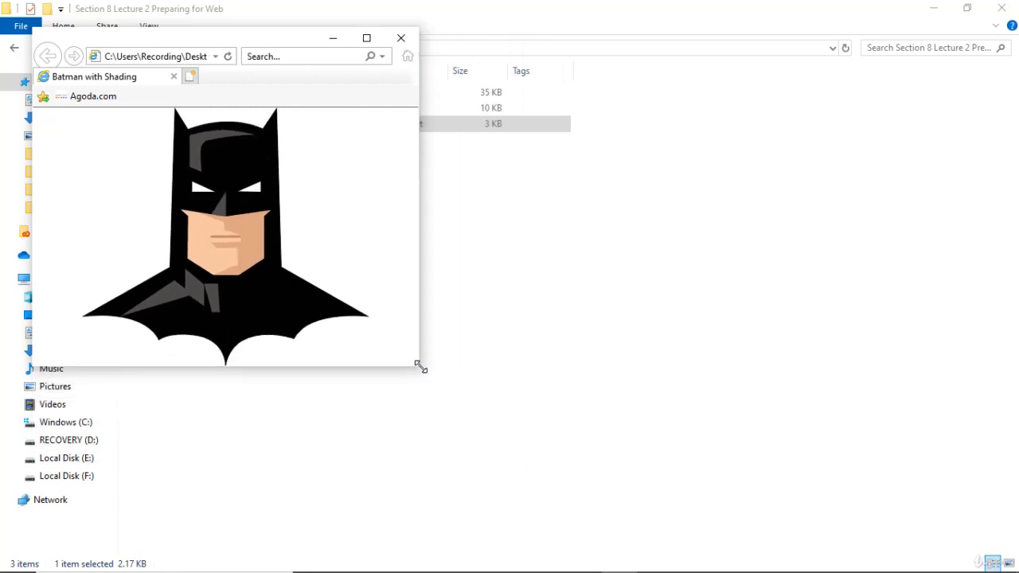
{"action": "left_click", "coordinate": [398, 44]}
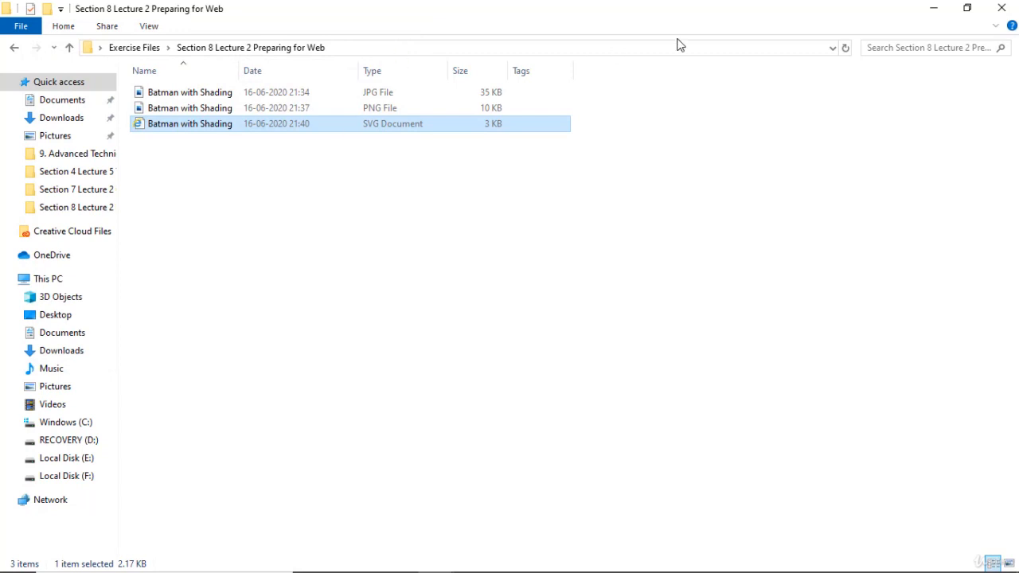
Step: Minimize the folder window and switch back to the Batman artwork in Illustrator
{"action": "left_click", "coordinate": [930, 8]}
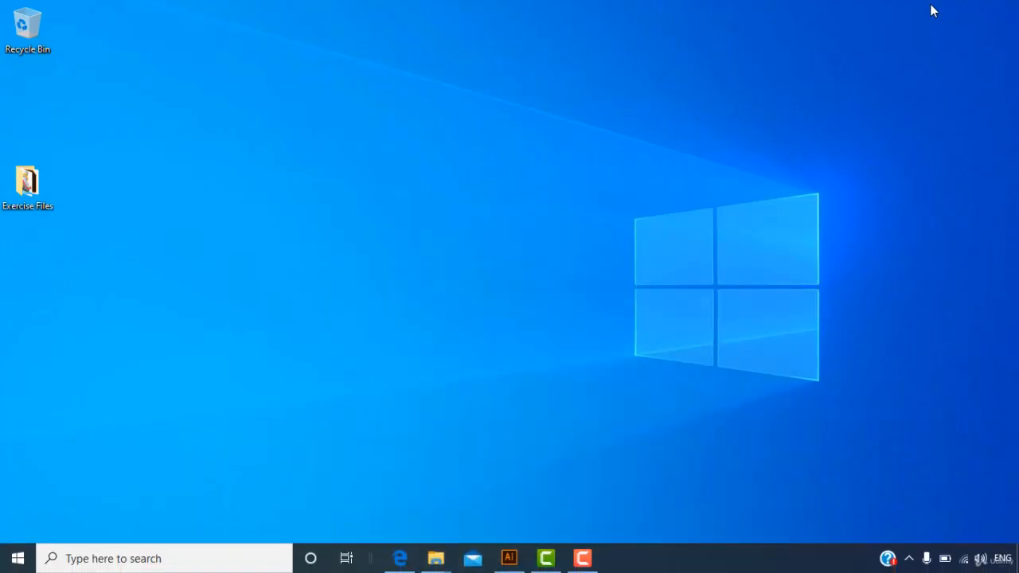
{"action": "left_click", "coordinate": [588, 557]}
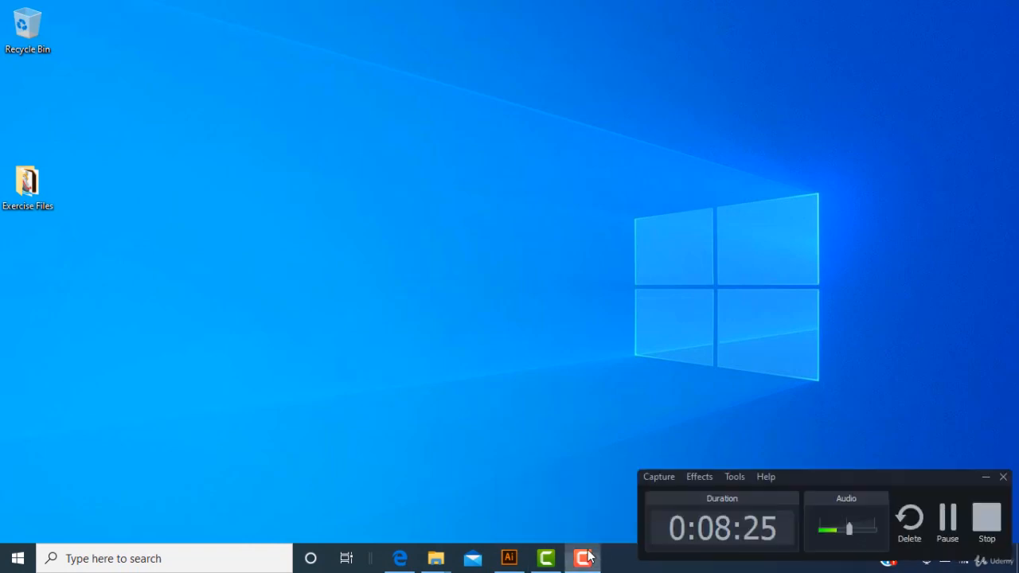
{"action": "left_click", "coordinate": [509, 559]}
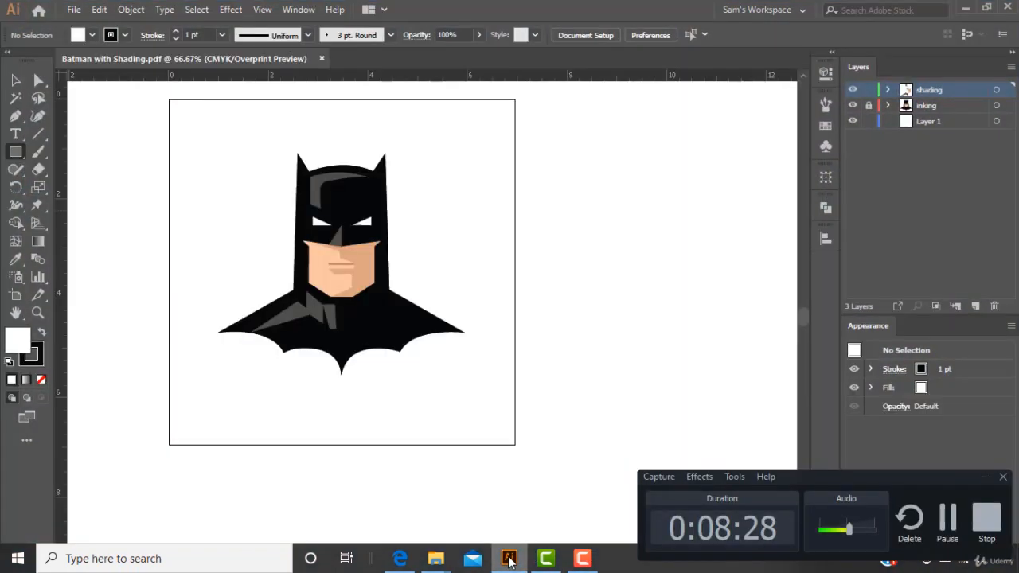